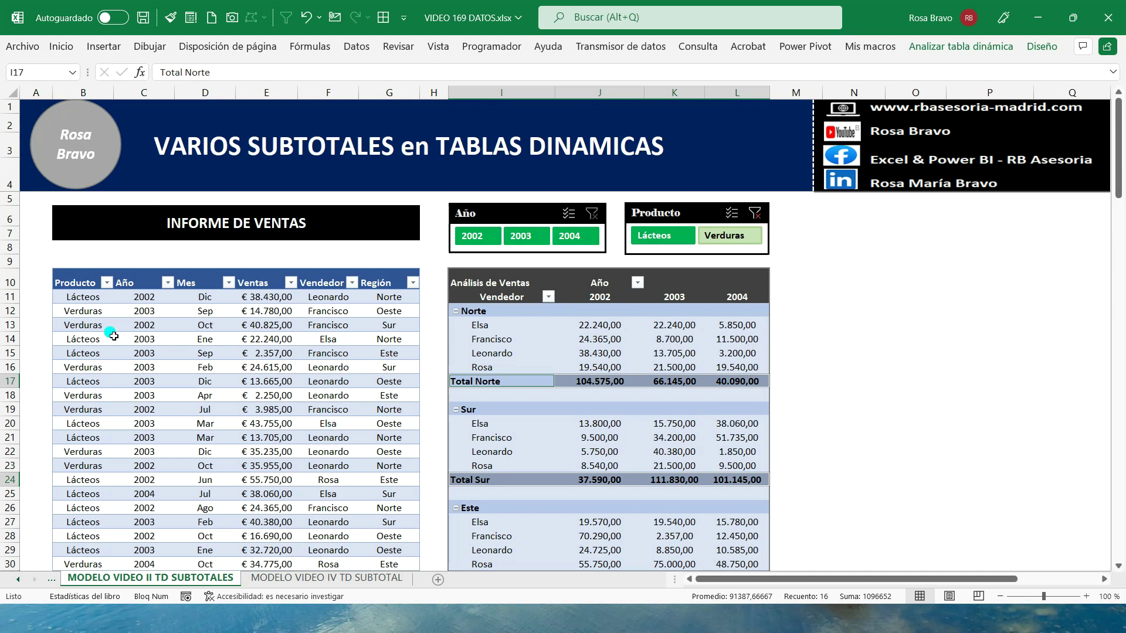
Review the sales table's header, Año and Mes cells, and its Vendedor and Región filters.
click(73, 284)
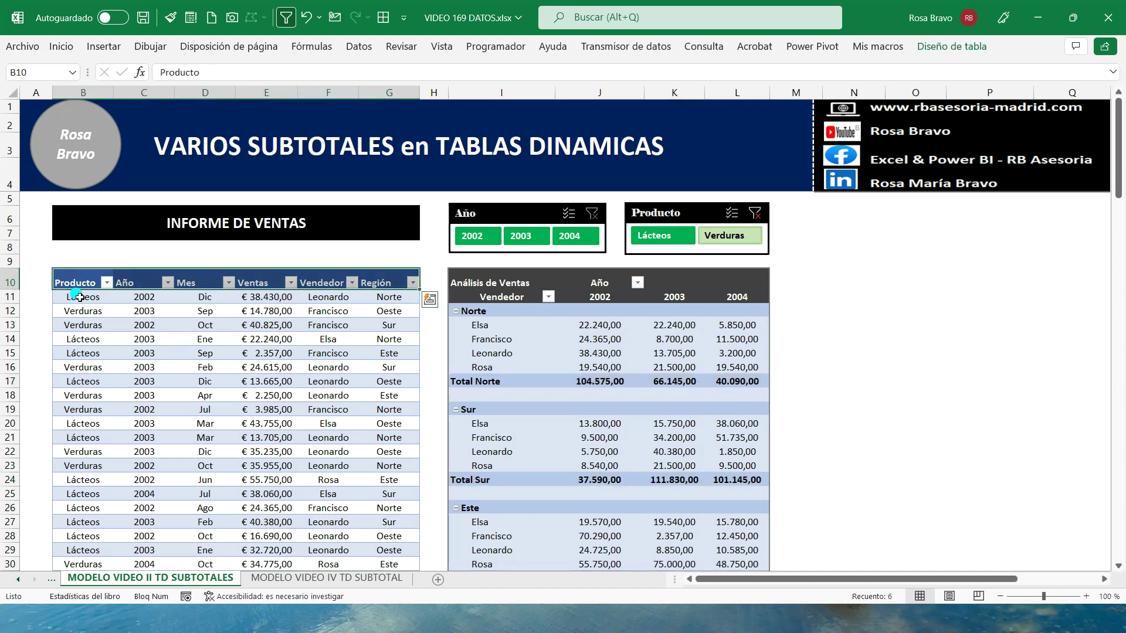
drag(138, 284, 141, 320)
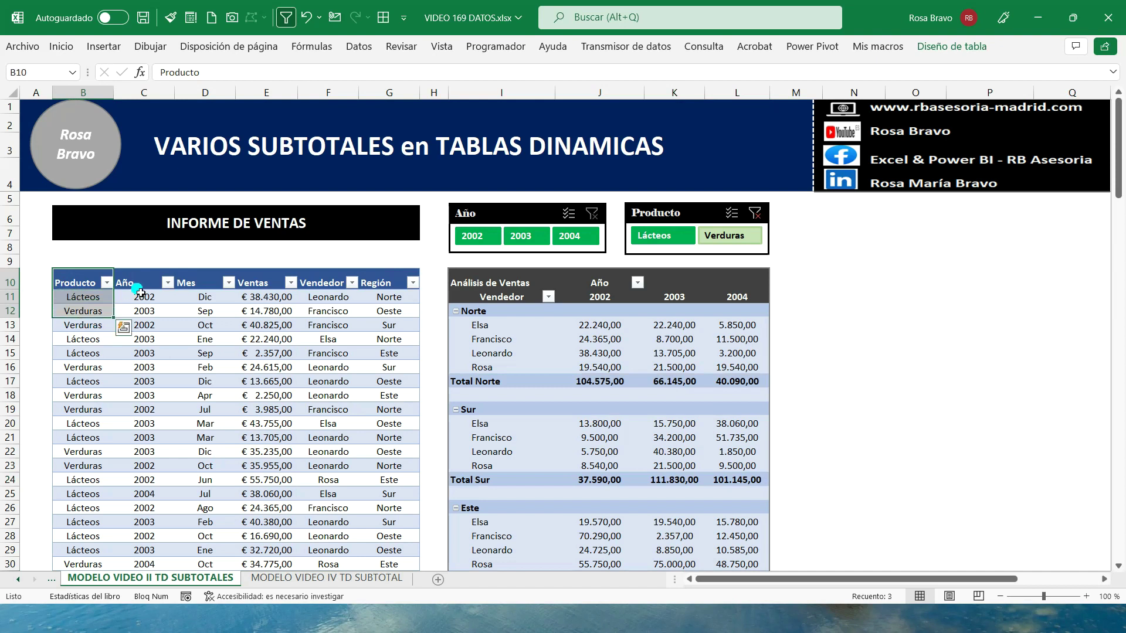
drag(202, 297, 266, 339)
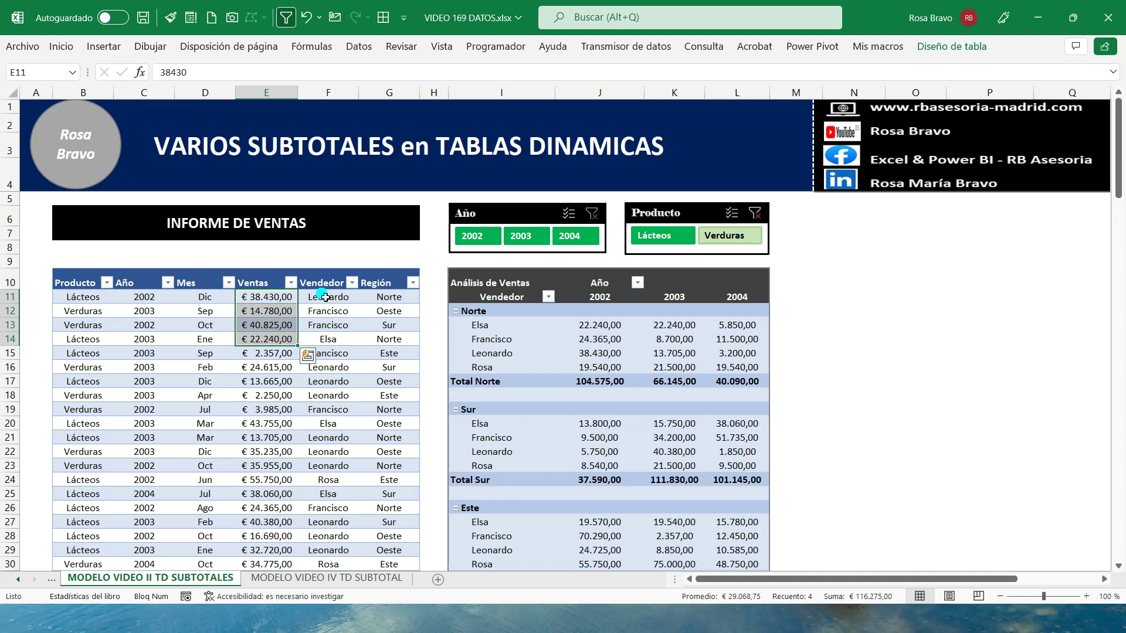
click(351, 284)
click(351, 283)
click(413, 283)
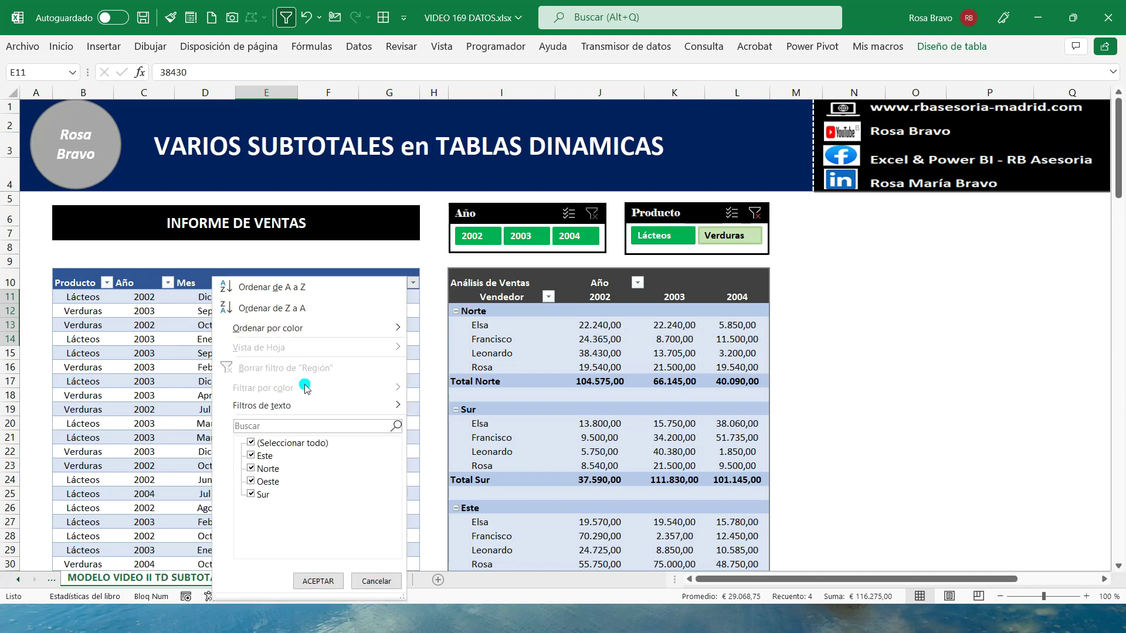
click(373, 580)
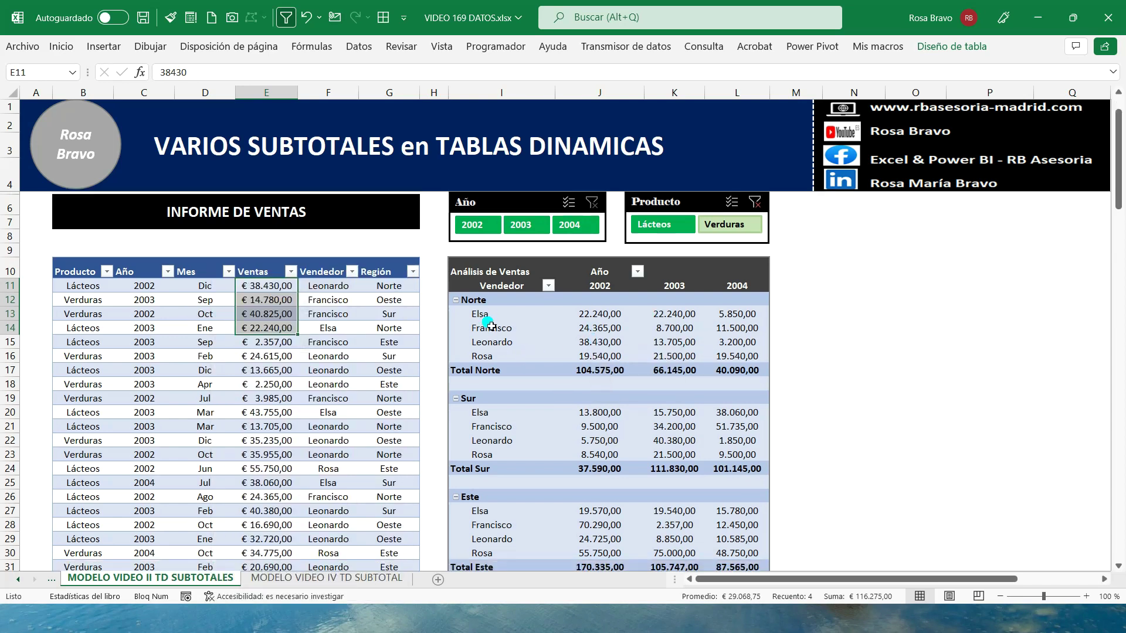
Inspect the Norte salespeople and the Total Norte subtotal row in the example pivot table.
scroll(484, 304, down, 1)
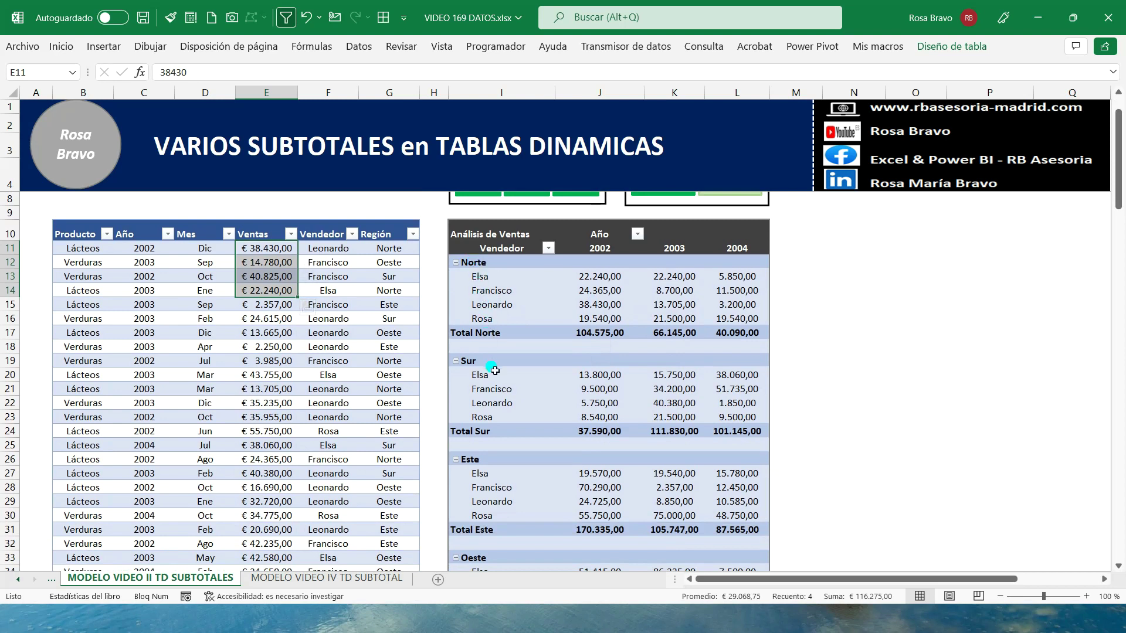
scroll(494, 370, down, 2)
scroll(494, 370, down, 2)
scroll(493, 371, up, 4)
drag(481, 275, 491, 321)
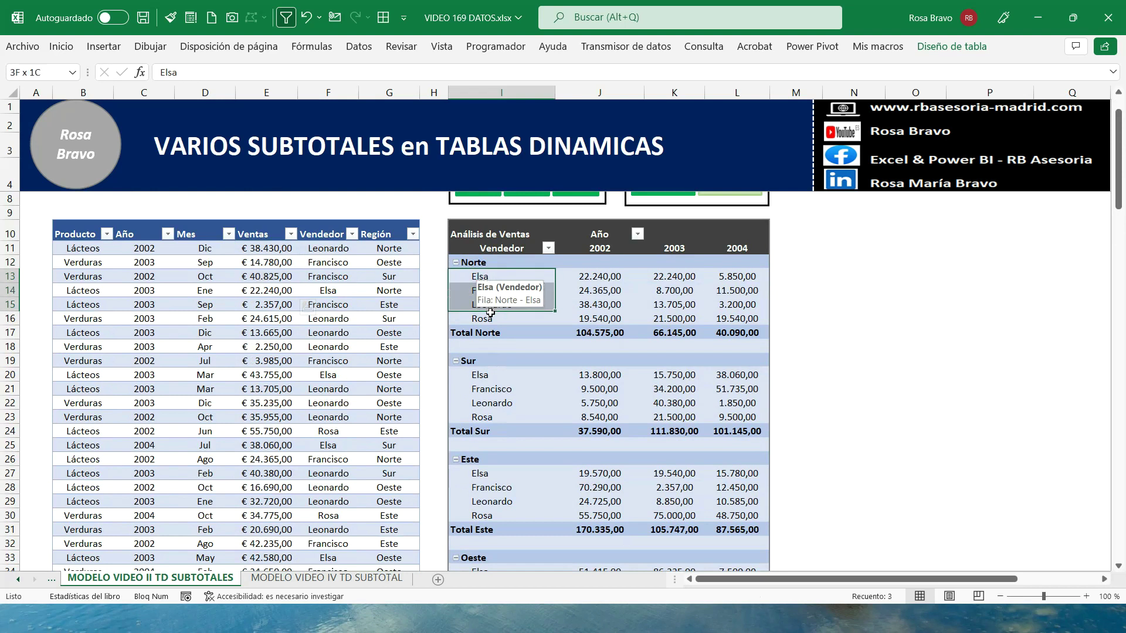
drag(480, 268, 485, 275)
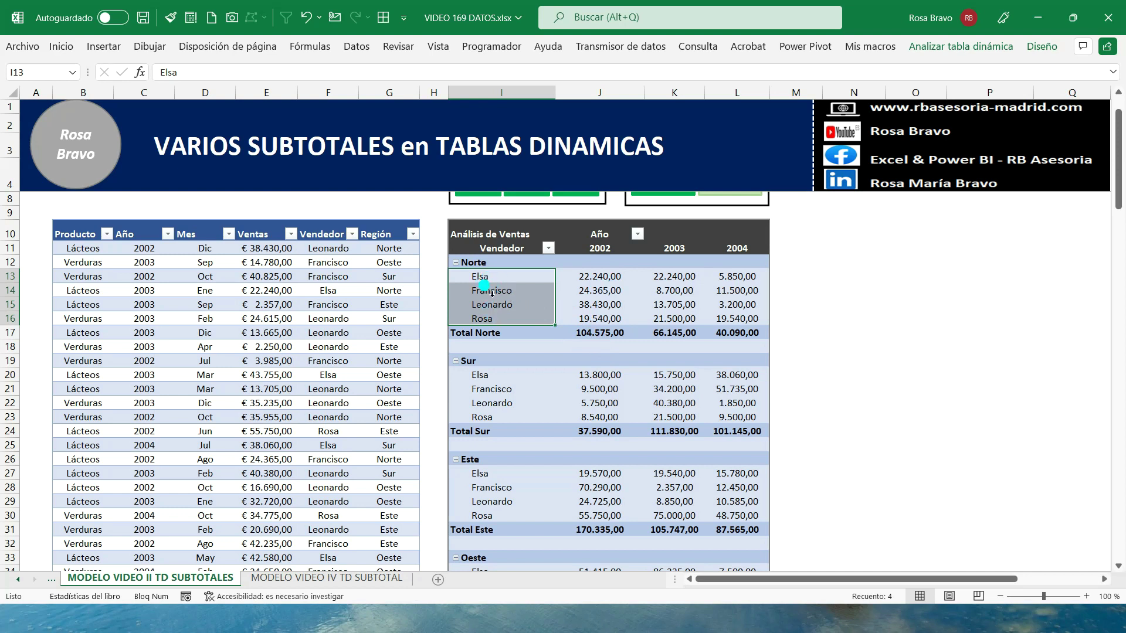
click(486, 338)
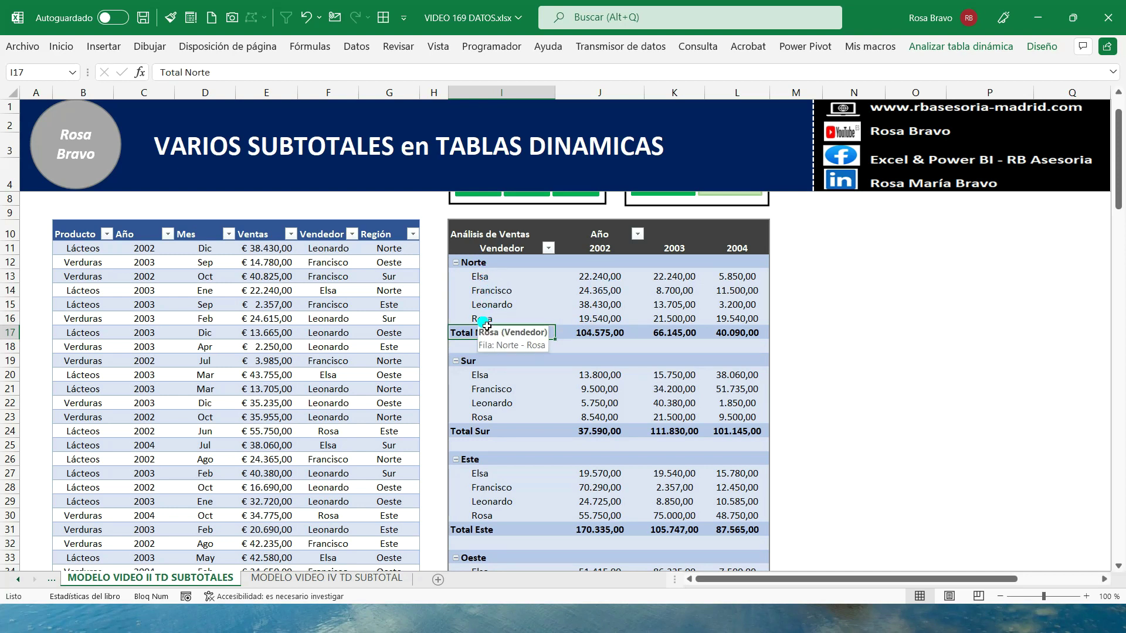
scroll(496, 320, up, 1)
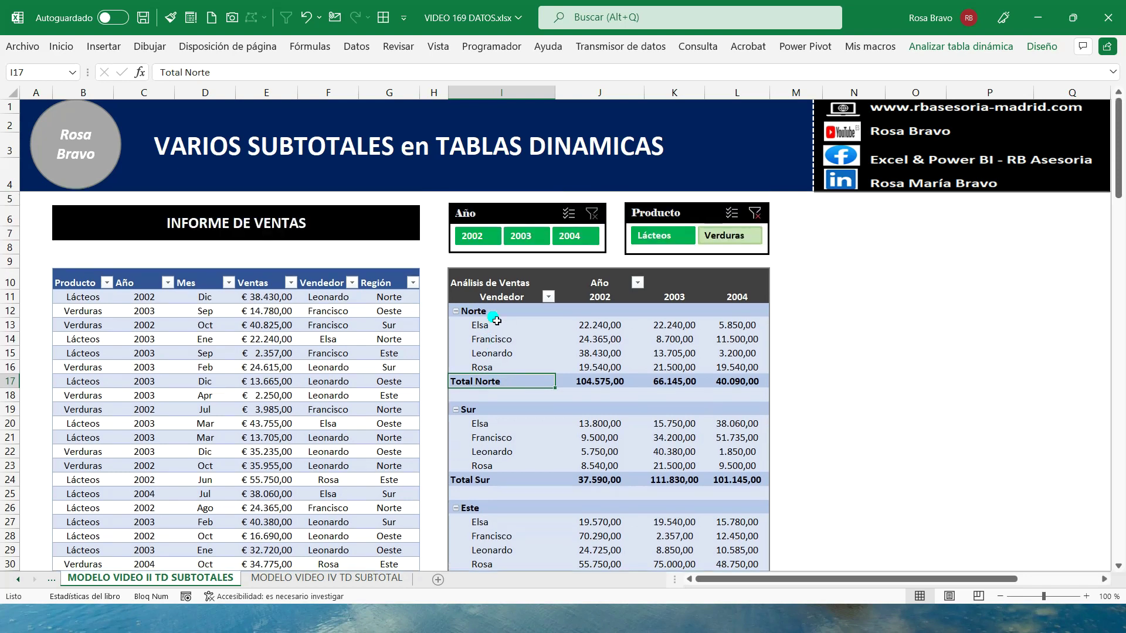
Insert a pivot table from the sales table at I18 on the MODELO VIDEO IV TD SUBTOTAL sheet.
click(316, 579)
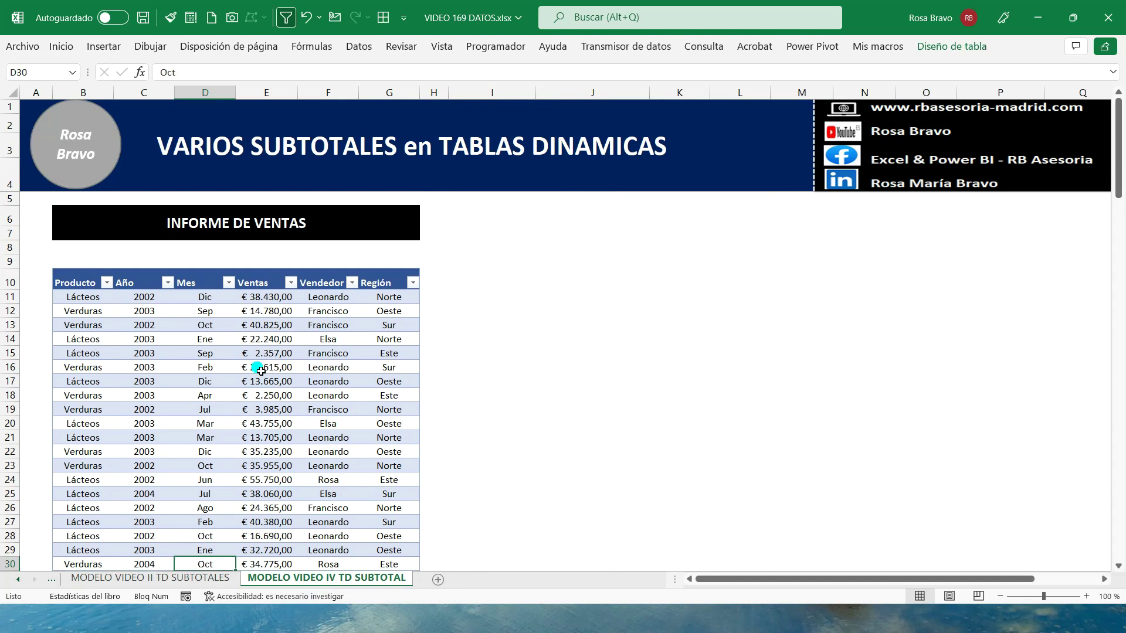
click(225, 382)
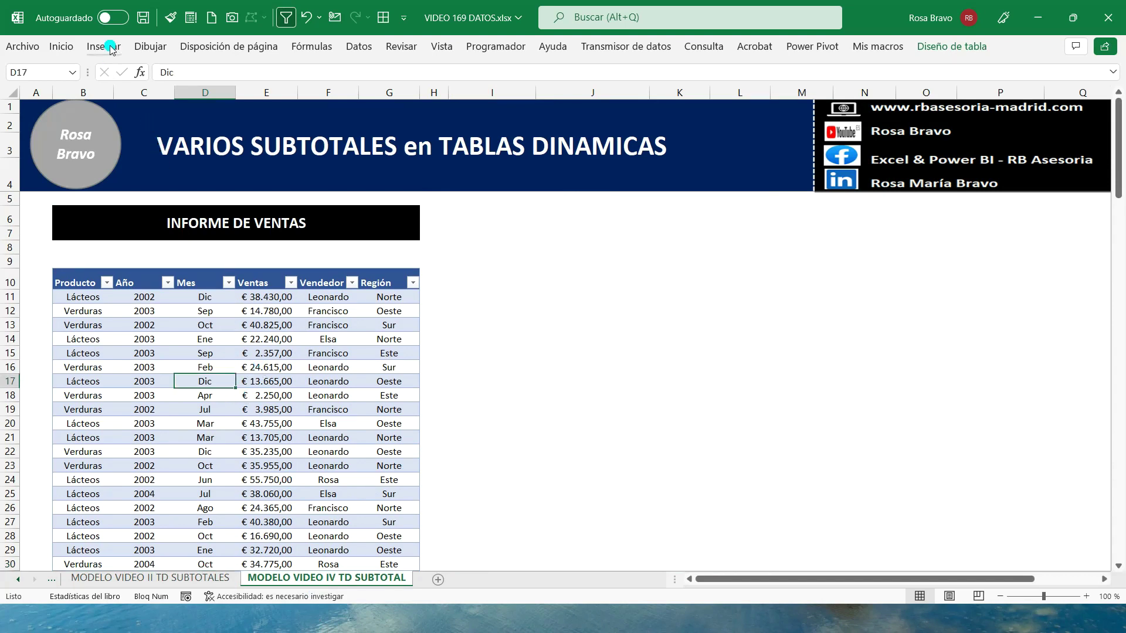
click(111, 48)
click(30, 77)
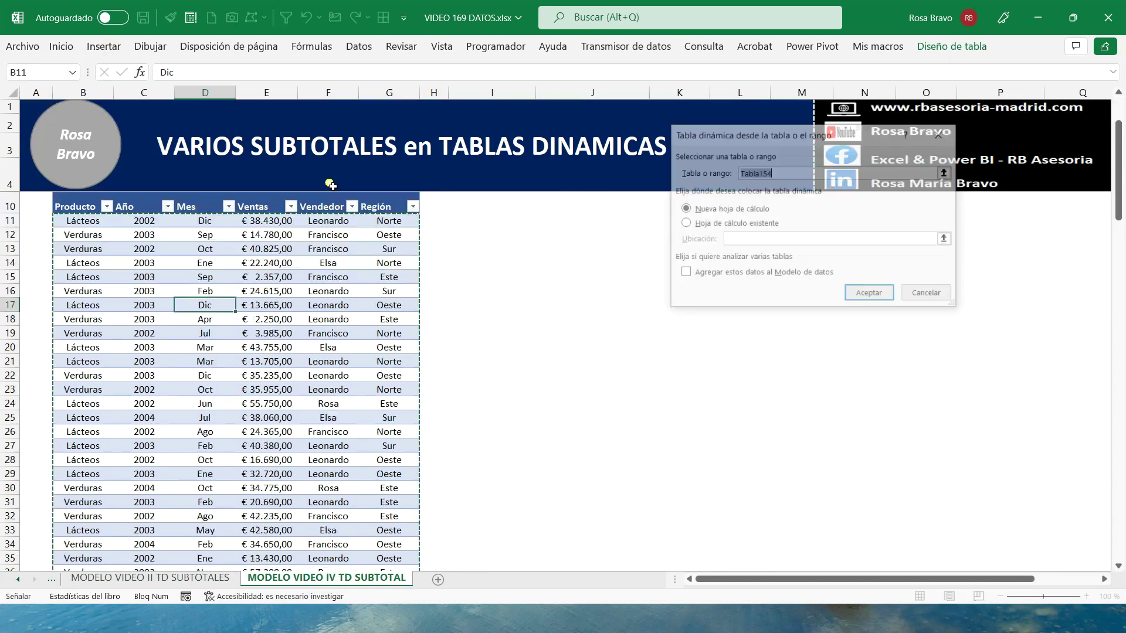
click(754, 240)
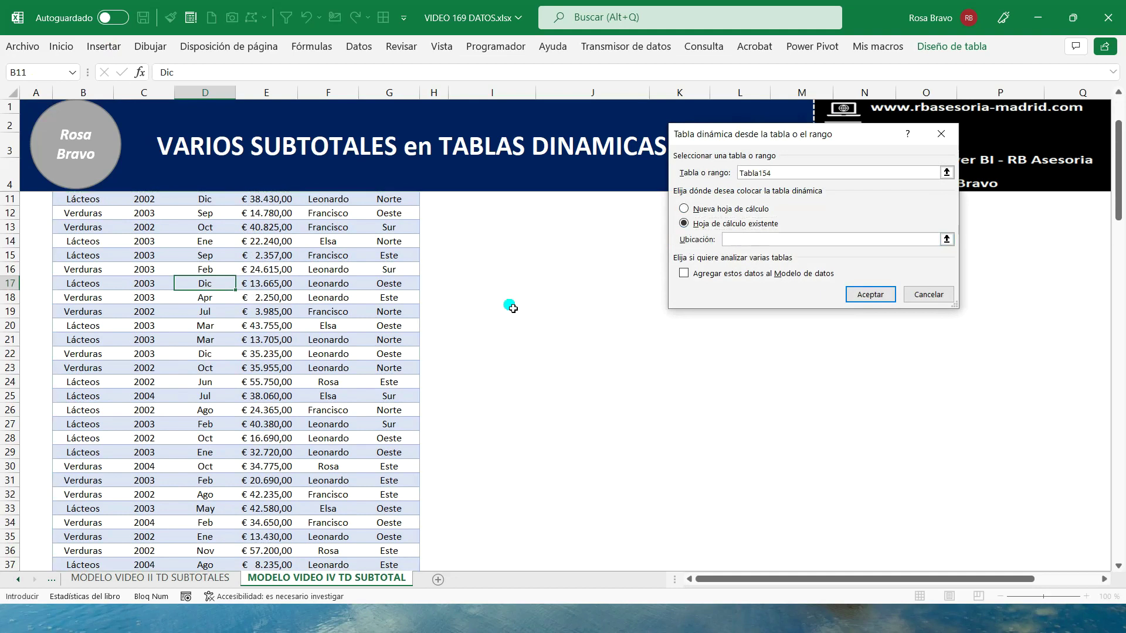
scroll(510, 305, up, 2)
click(507, 401)
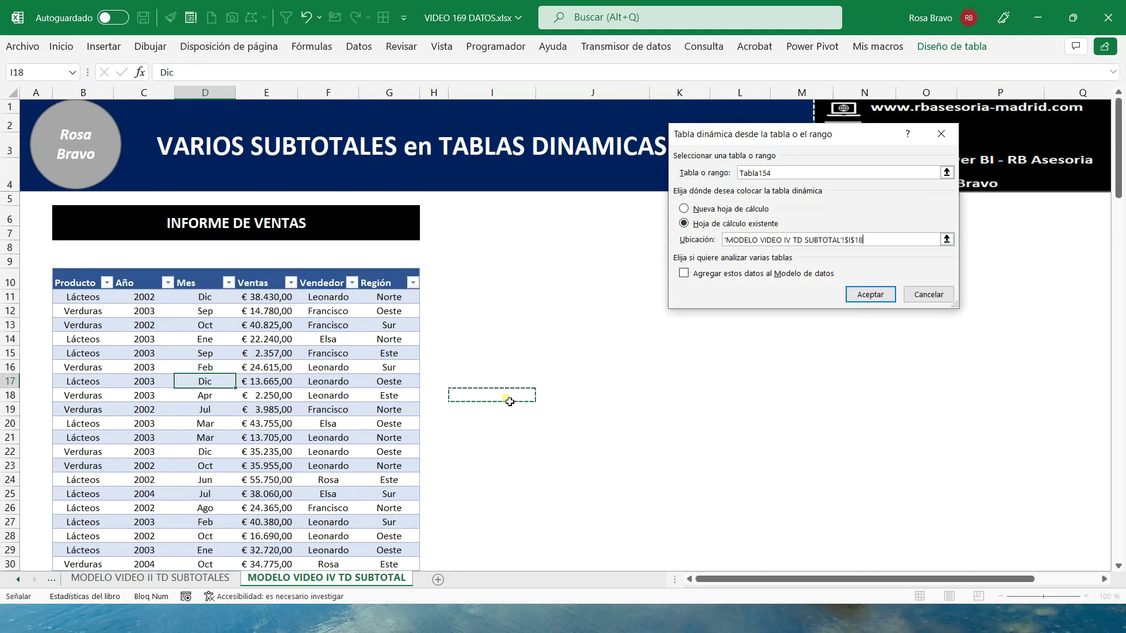
click(870, 295)
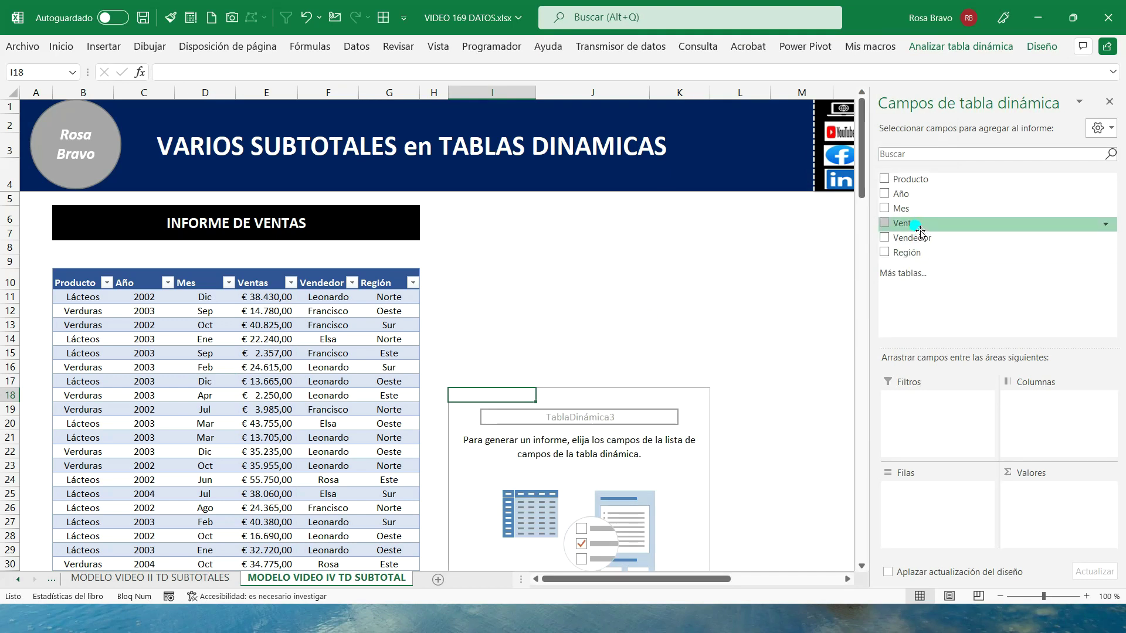
Sum Ventas with Año across columns and Región, then Vendedor, as rows.
drag(919, 229, 1077, 505)
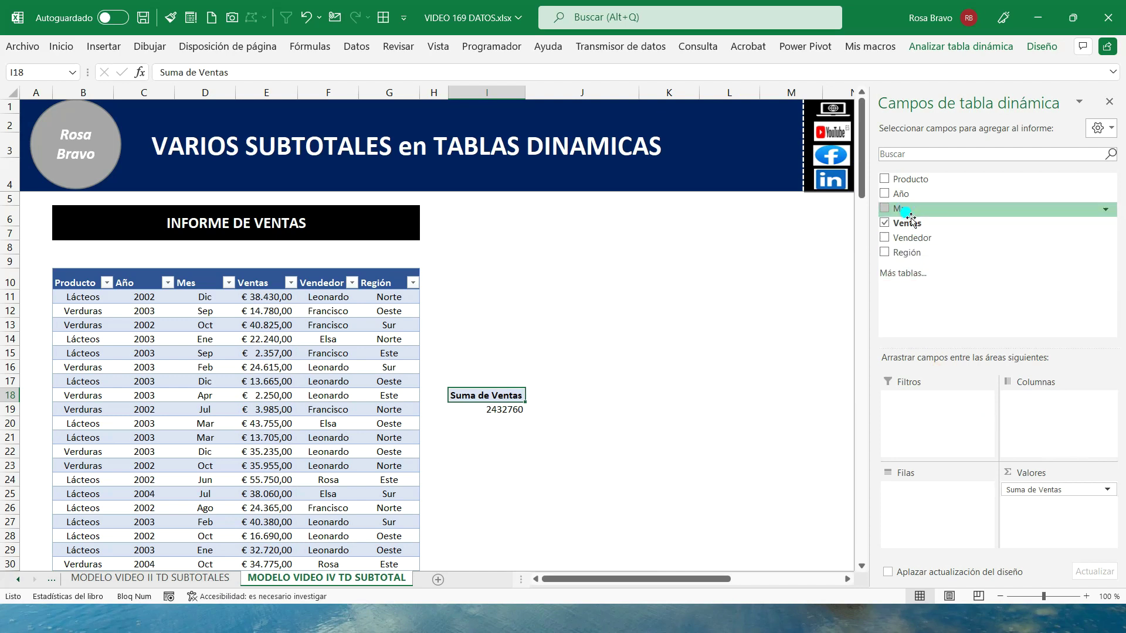
drag(903, 193, 1043, 416)
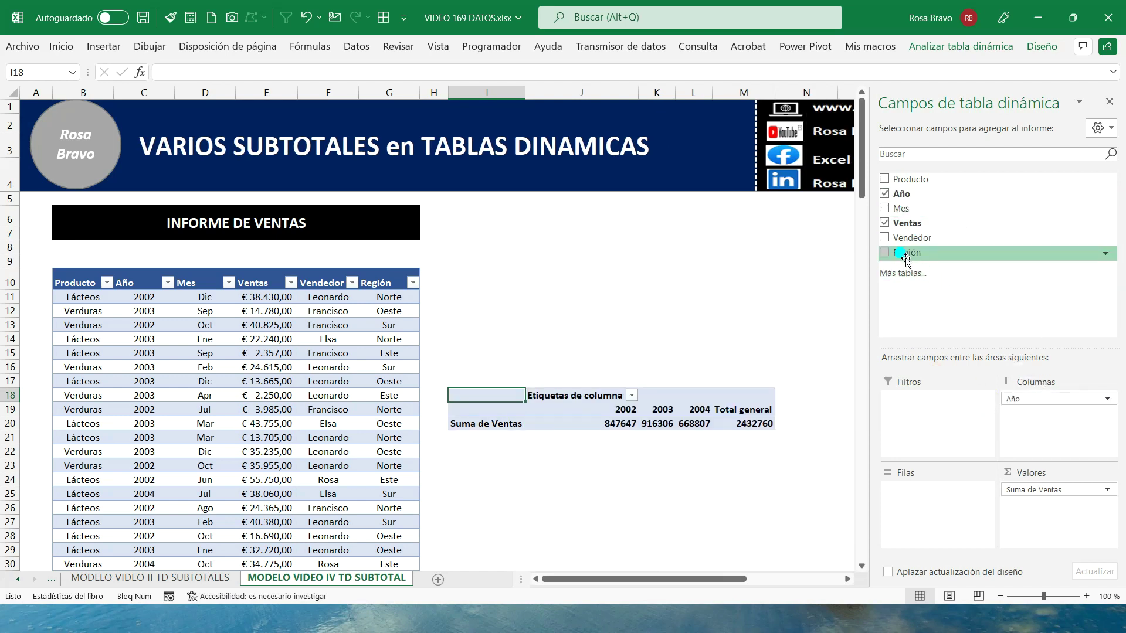
drag(906, 258, 923, 495)
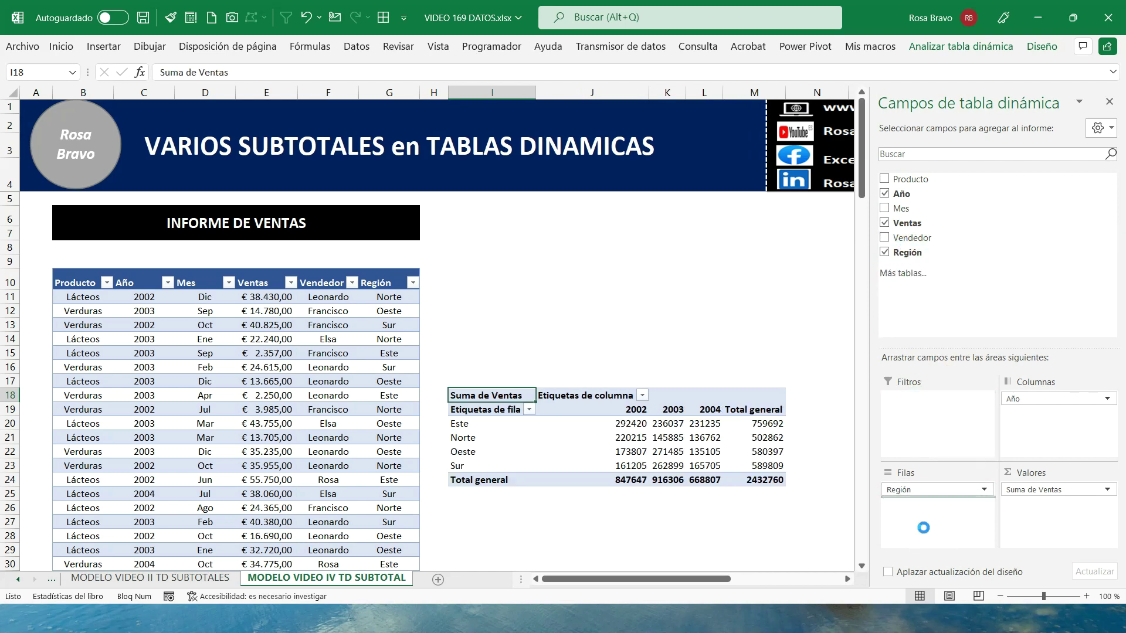
drag(924, 528, 932, 516)
scroll(709, 375, down, 5)
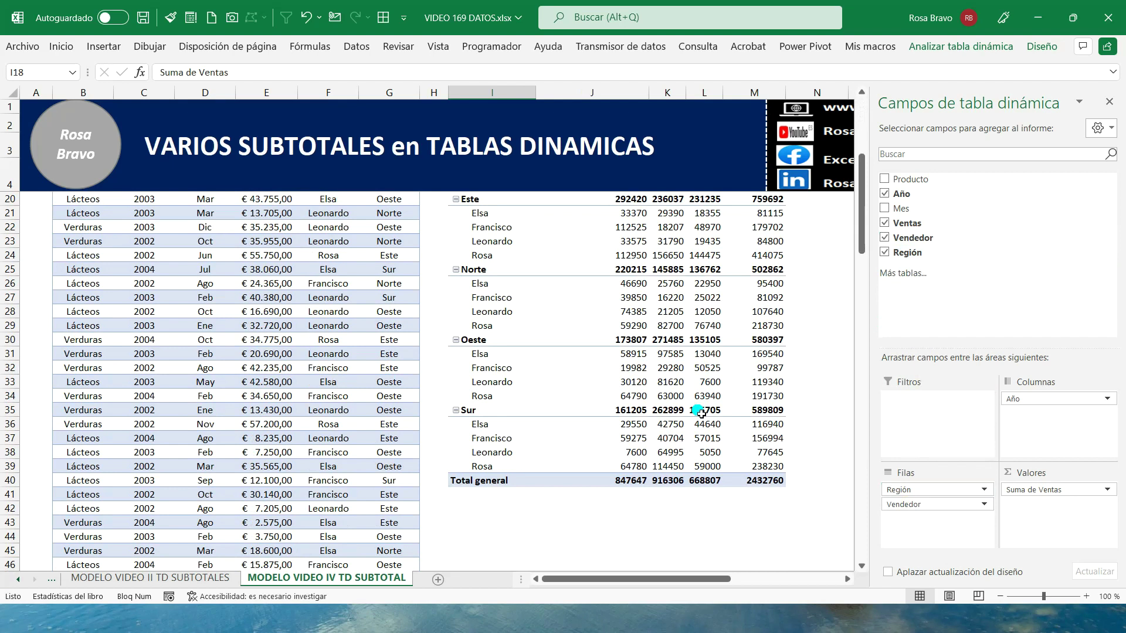
scroll(700, 413, up, 3)
Select all the pivot table's sales figures, starting from Este 2002.
click(595, 329)
scroll(762, 522, down, 4)
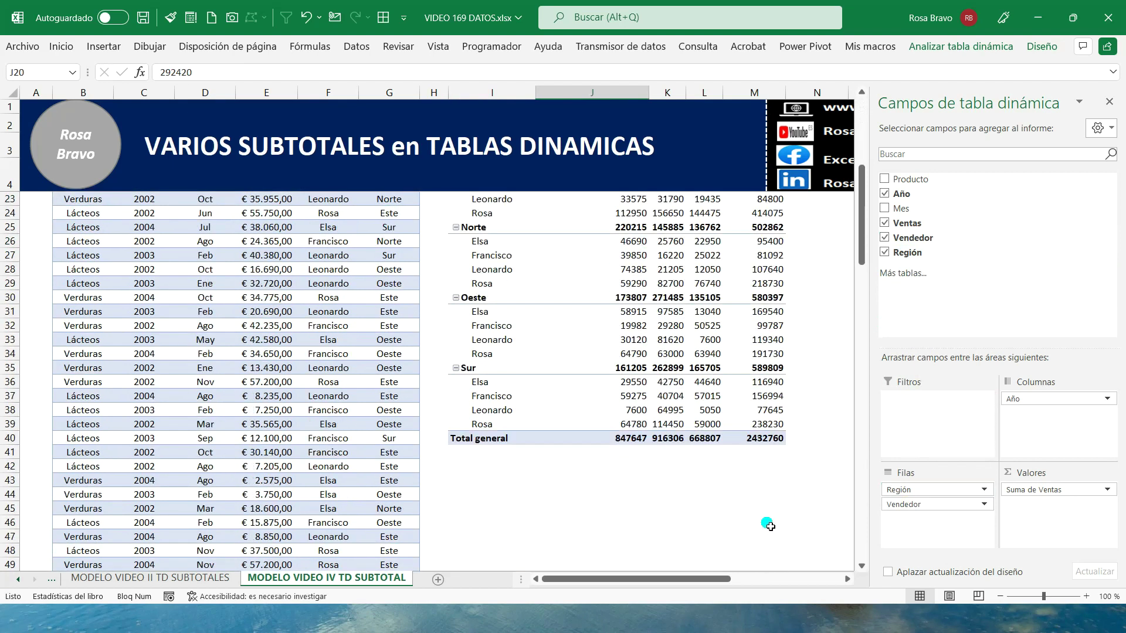
shift+click(757, 440)
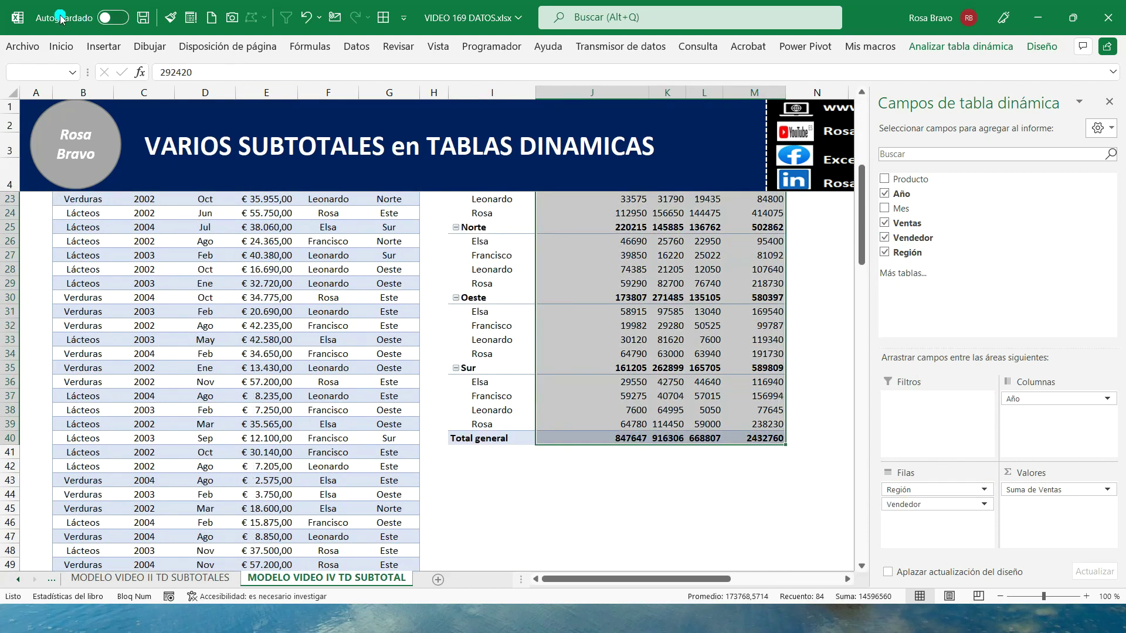
Format the sales values with thousands separators and two decimals, and turn off grand totals.
click(61, 45)
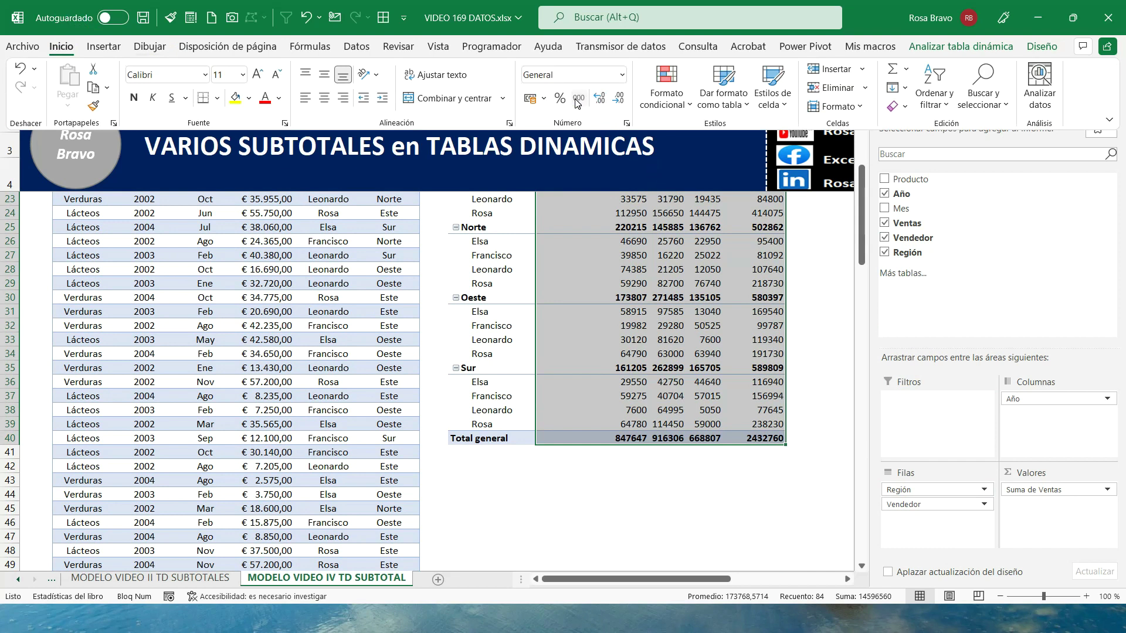
click(578, 100)
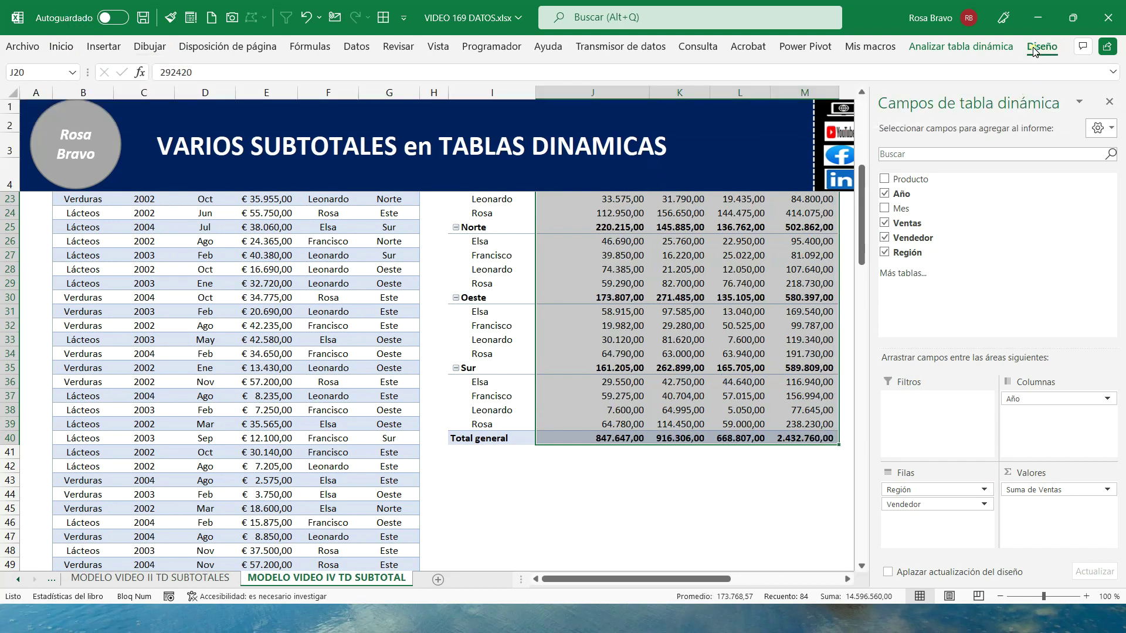
click(1042, 47)
click(81, 91)
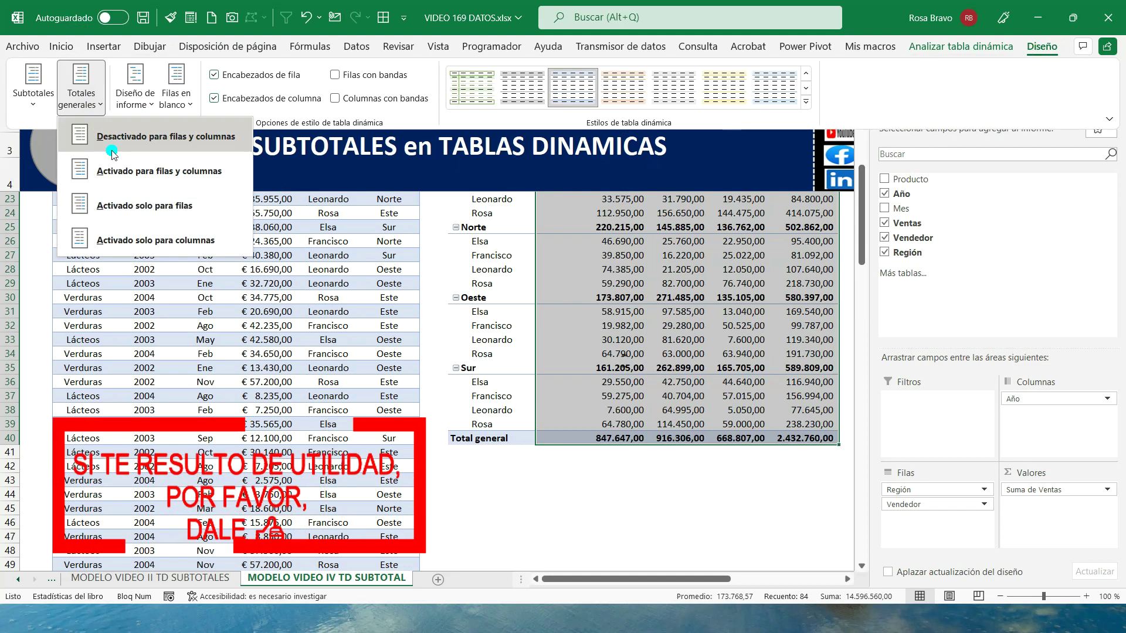
click(111, 149)
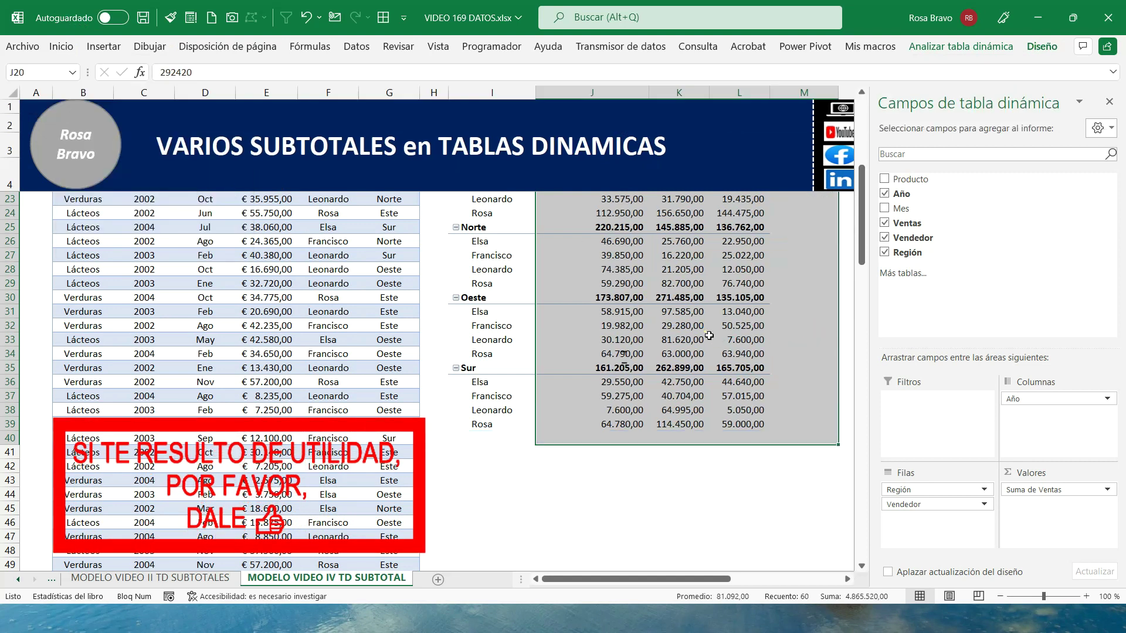
Centre the year headings 2002 through 2004 over their columns.
scroll(709, 336, up, 4)
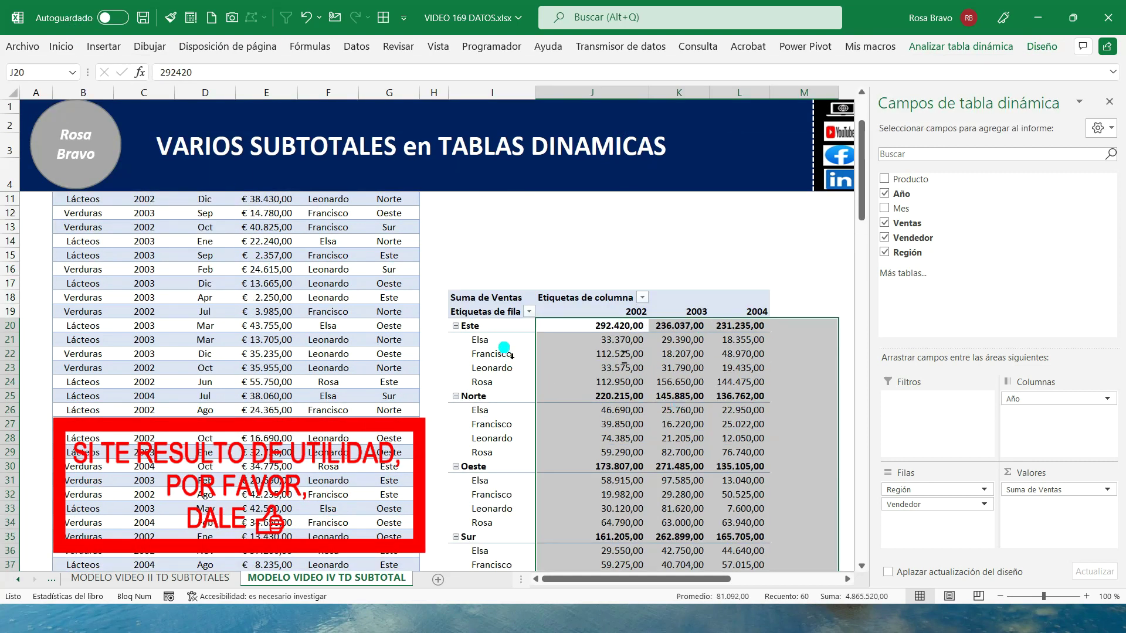
click(504, 348)
click(619, 316)
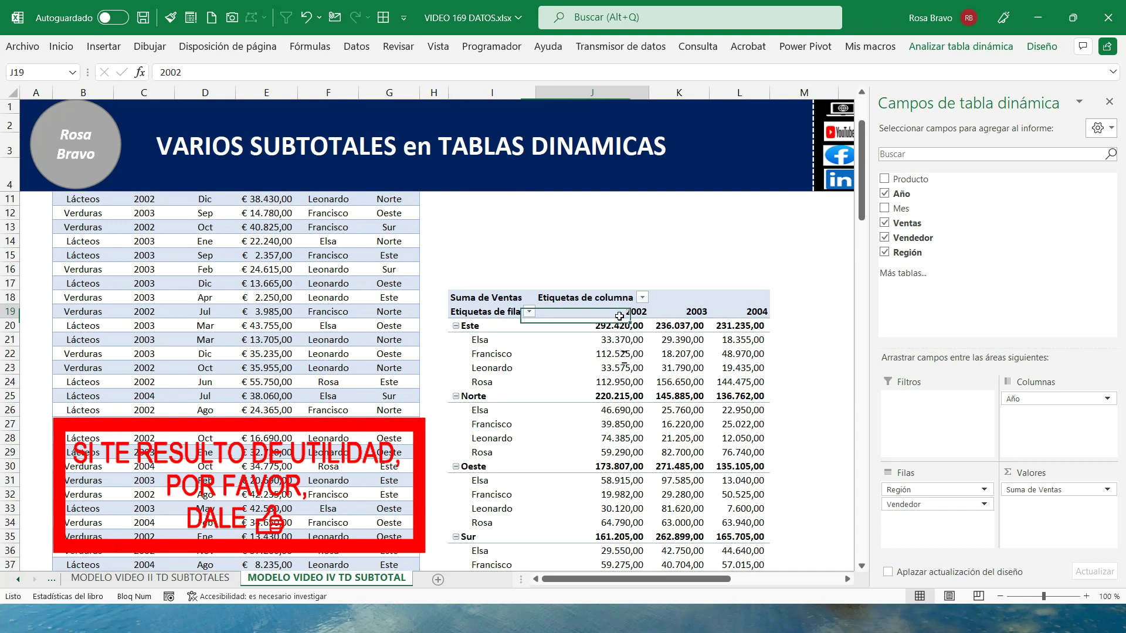
drag(619, 316, 756, 311)
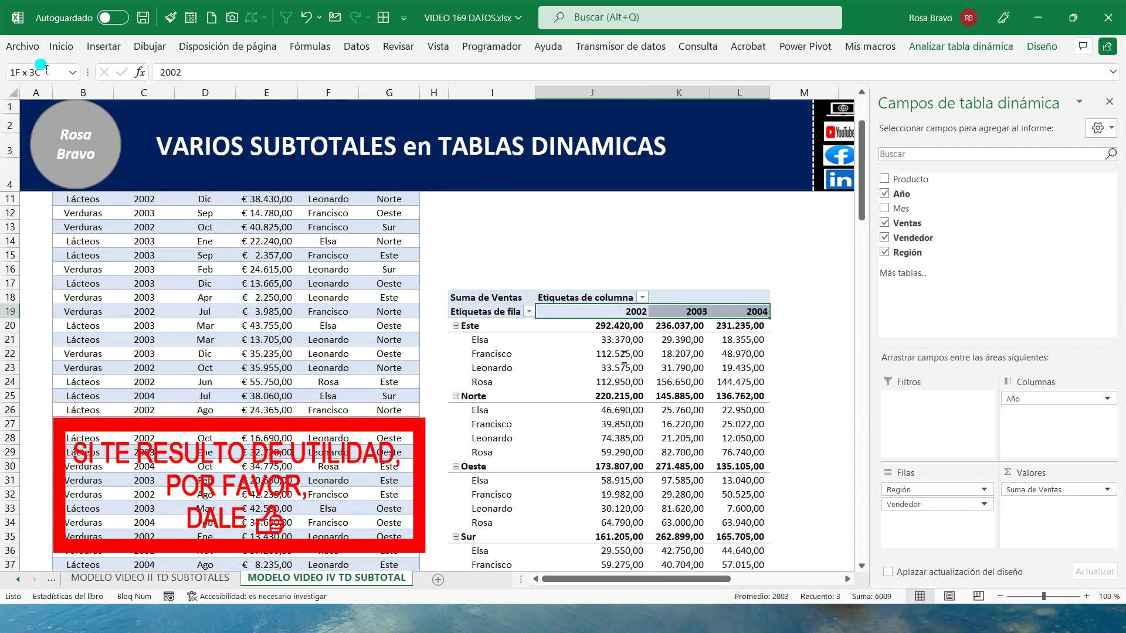
click(61, 46)
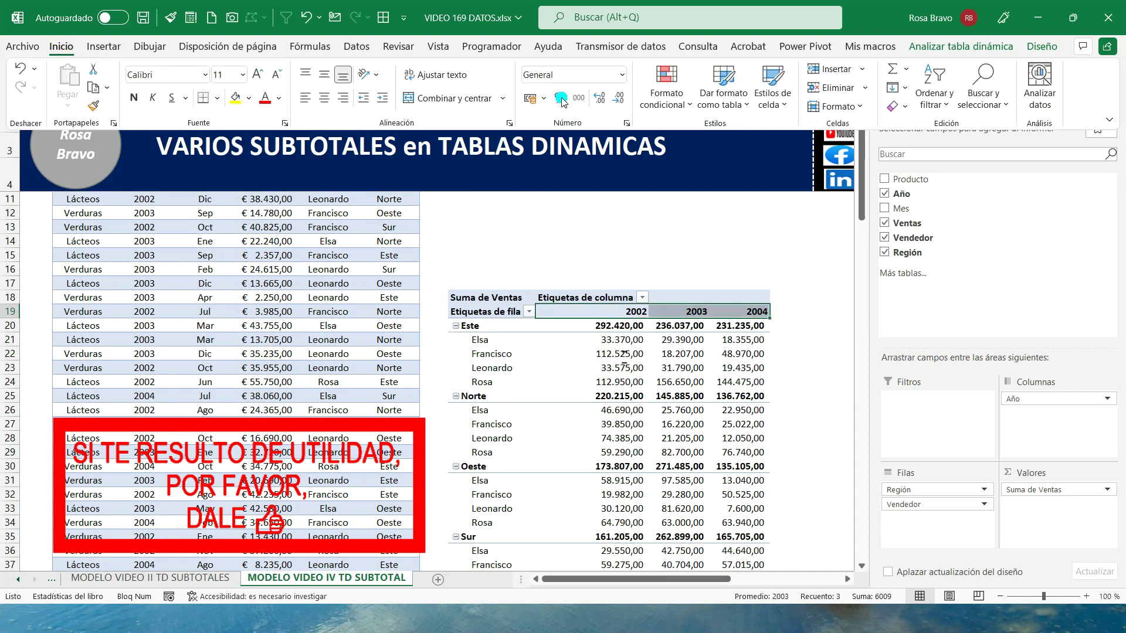
click(325, 98)
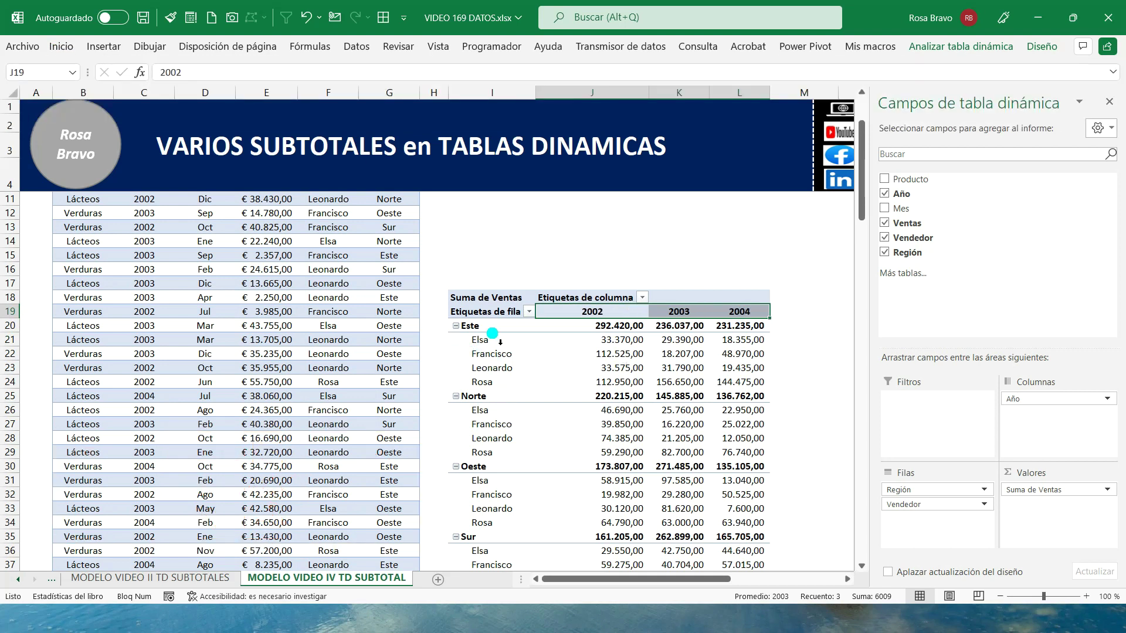
Select the salesperson labels and the Este region label in the pivot table.
click(496, 355)
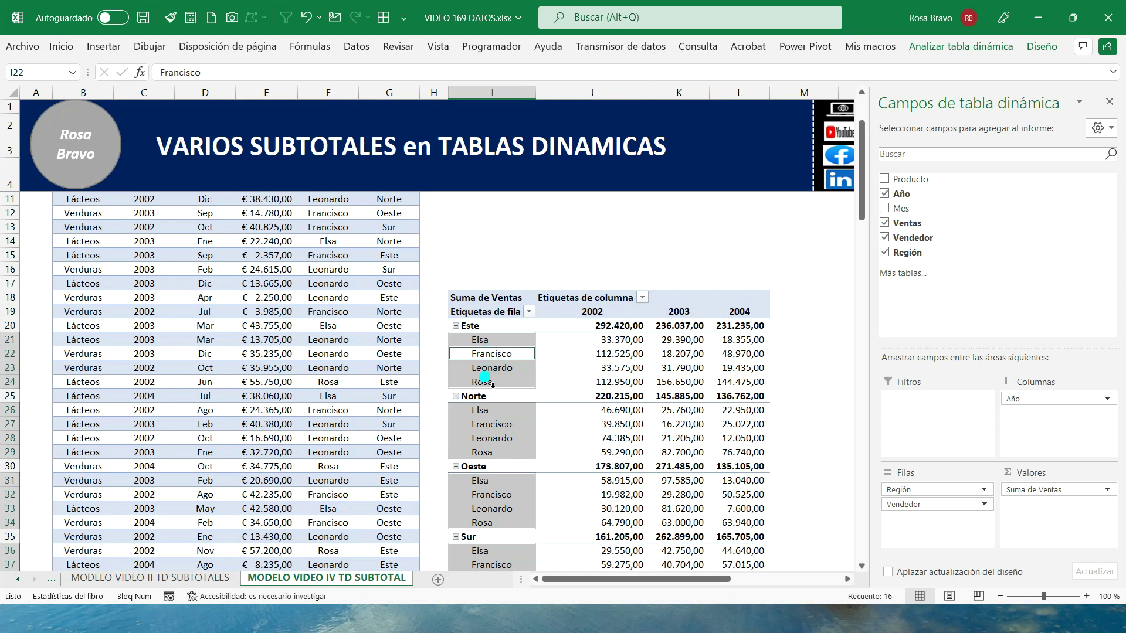
click(499, 326)
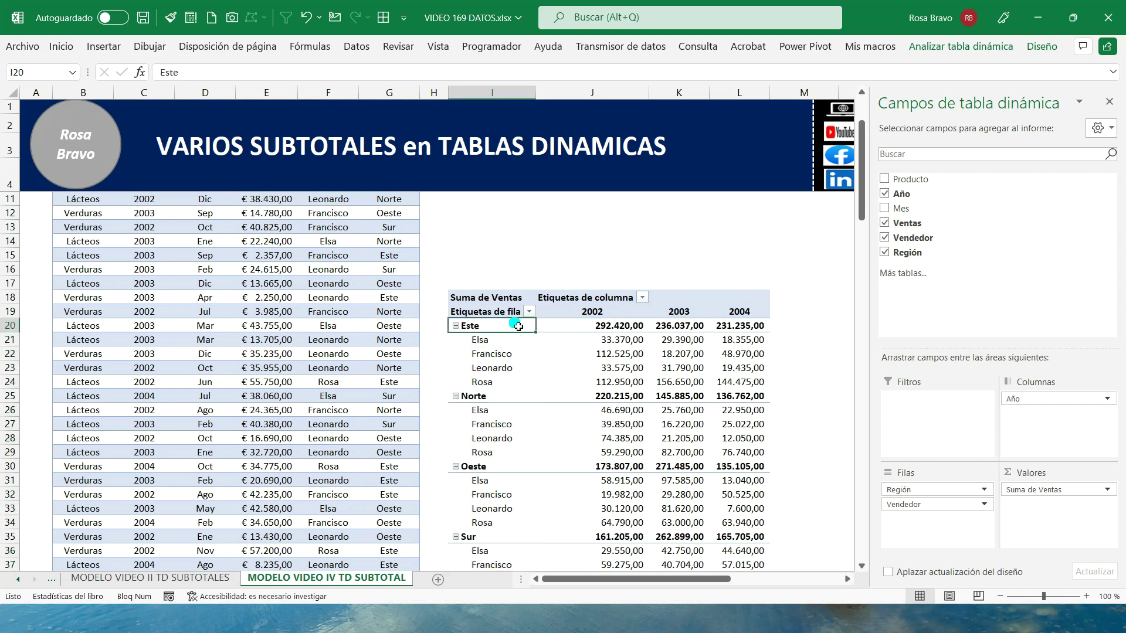
click(1032, 47)
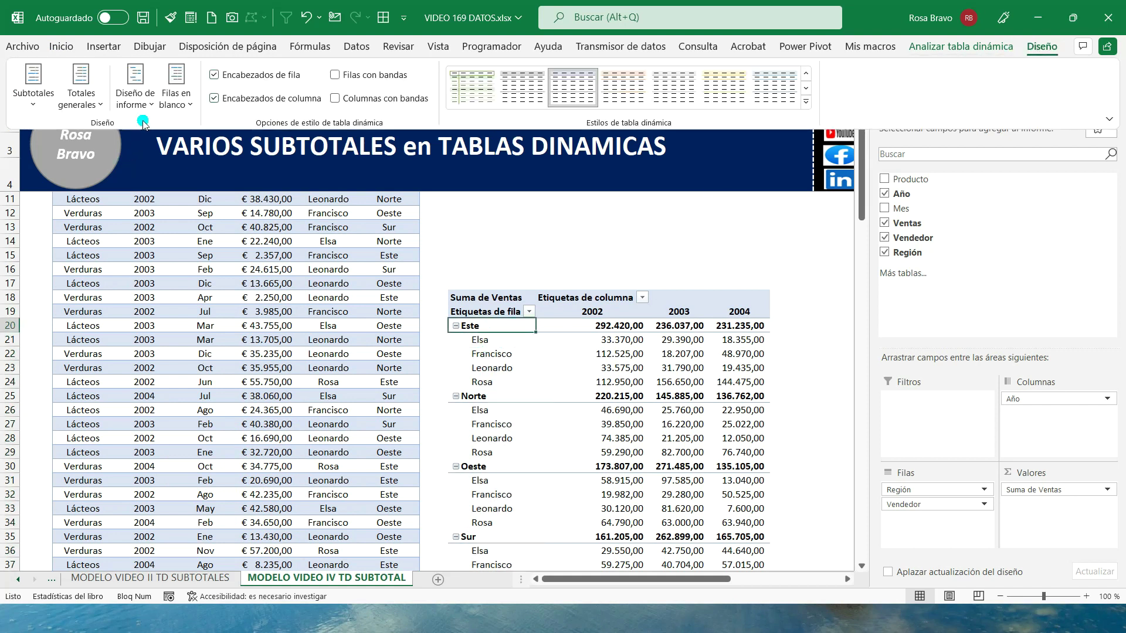
Insert a blank line after each region and apply a medium pivot style with a dark header.
click(174, 104)
click(190, 139)
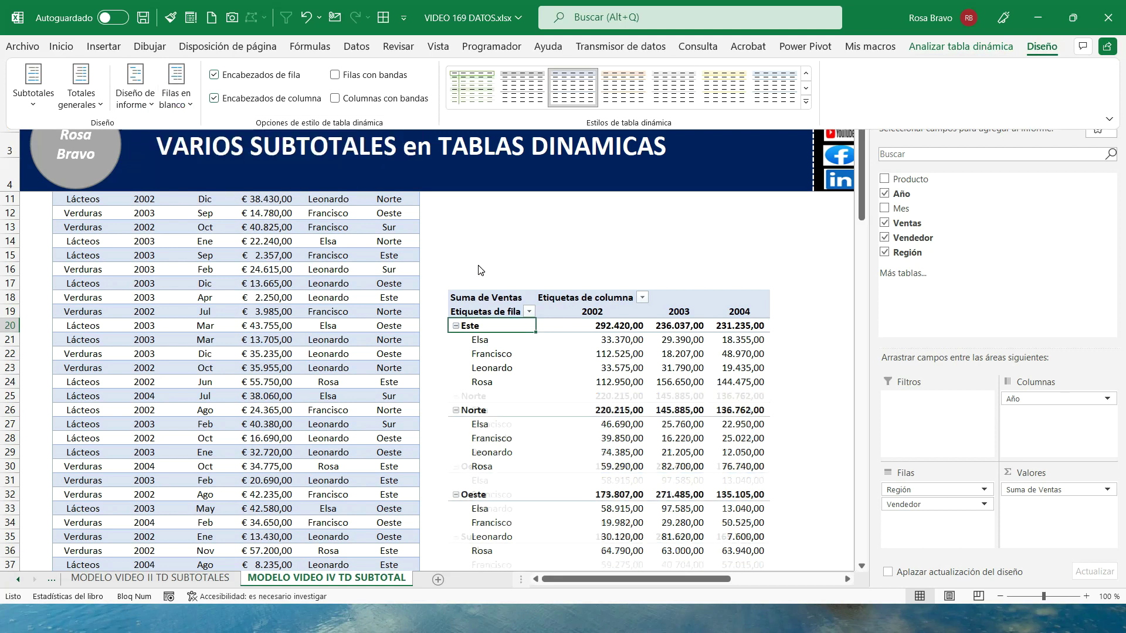
click(806, 101)
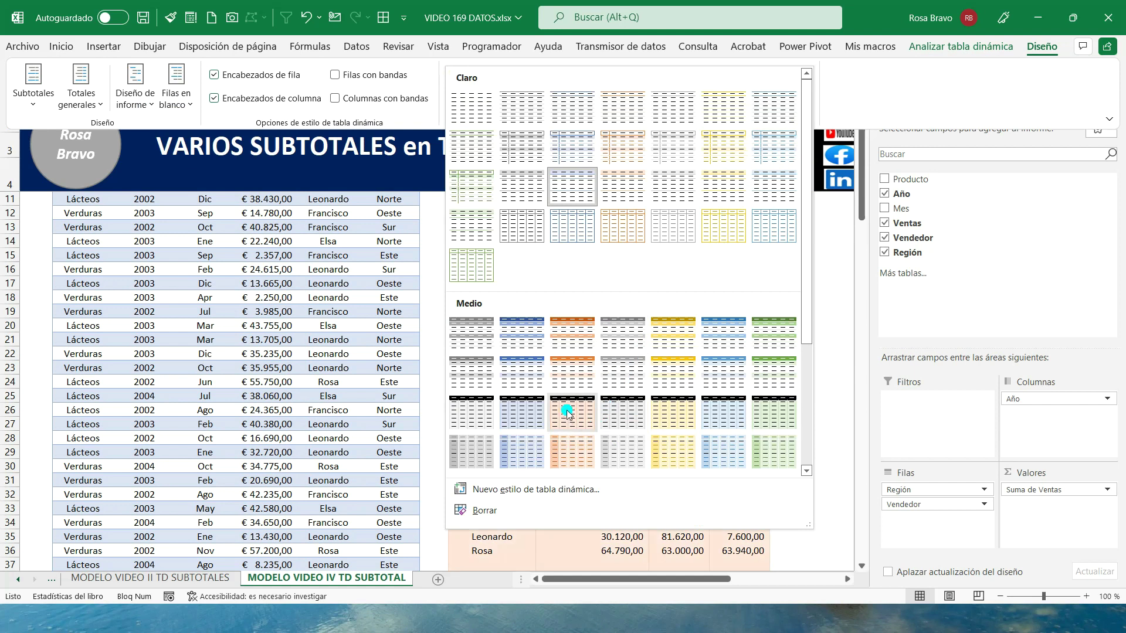
click(526, 413)
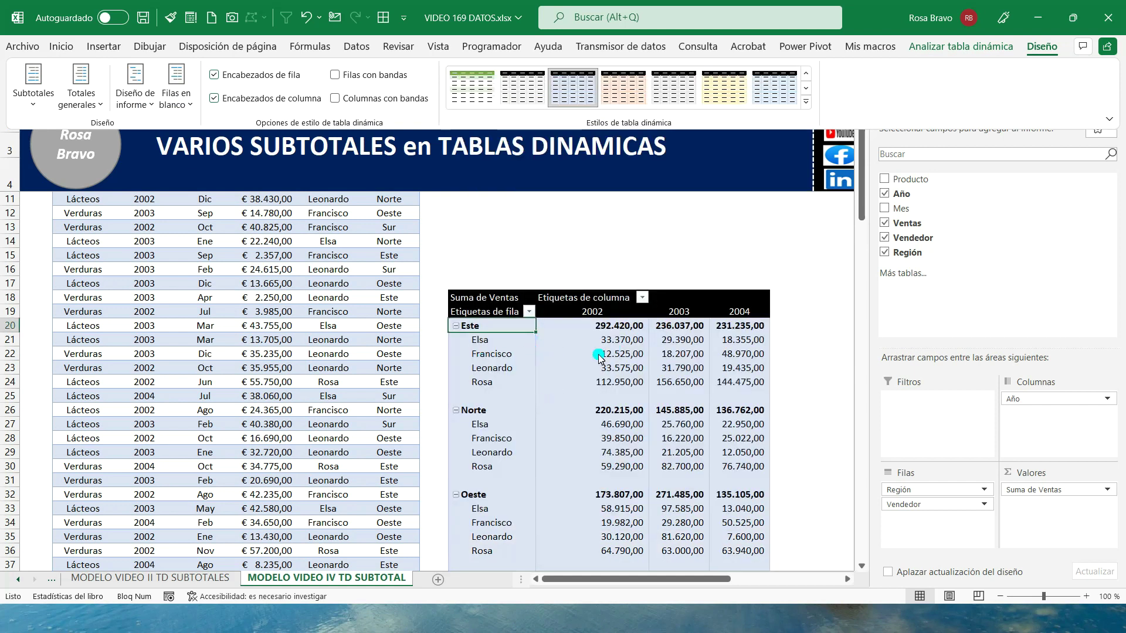
scroll(597, 357, up, 2)
Insert Producto and Año slicers for the pivot table.
click(957, 47)
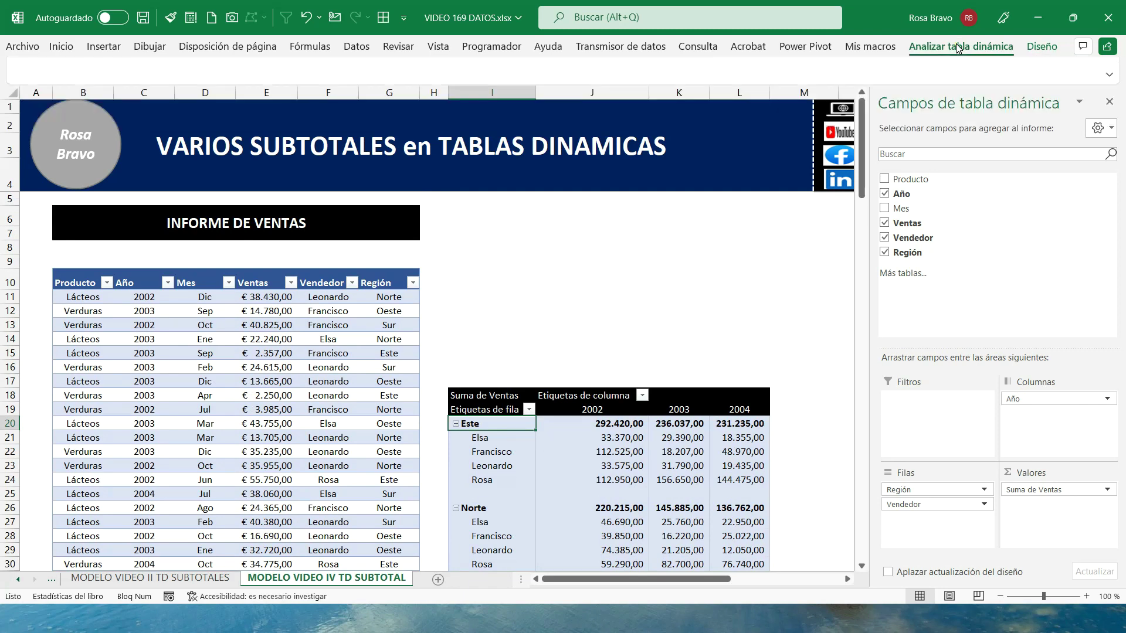
click(423, 76)
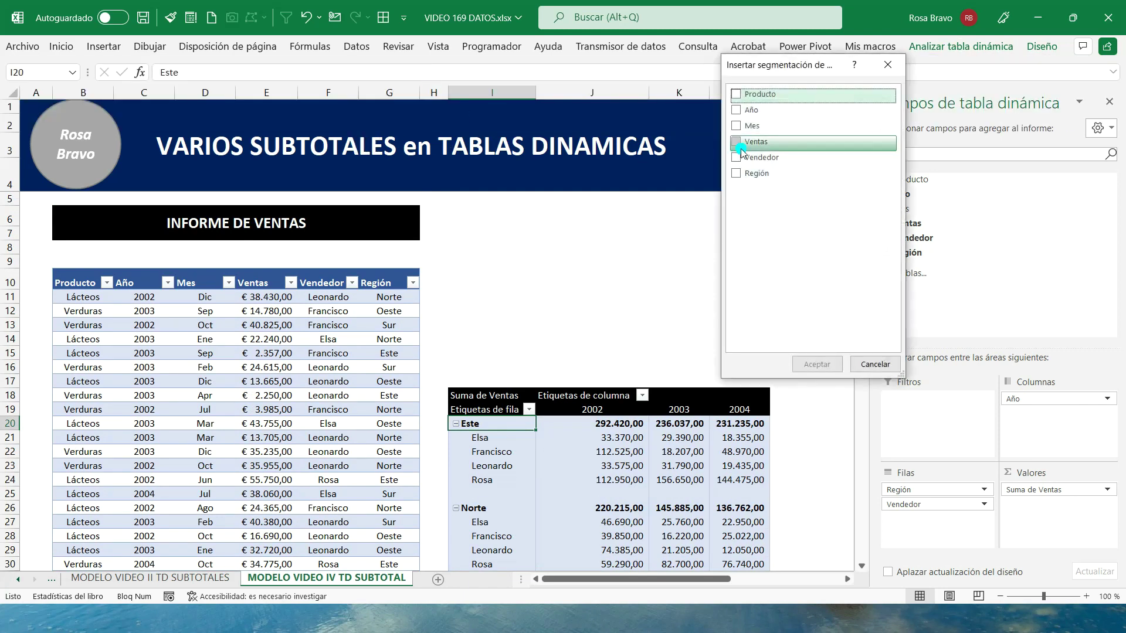
click(736, 109)
click(736, 94)
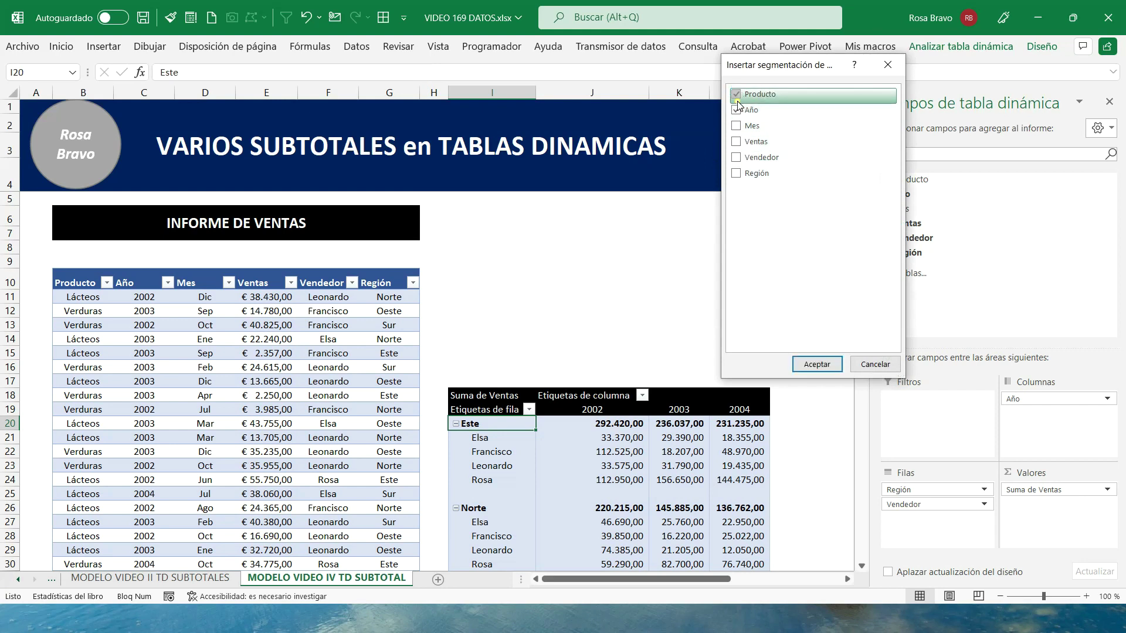
click(816, 364)
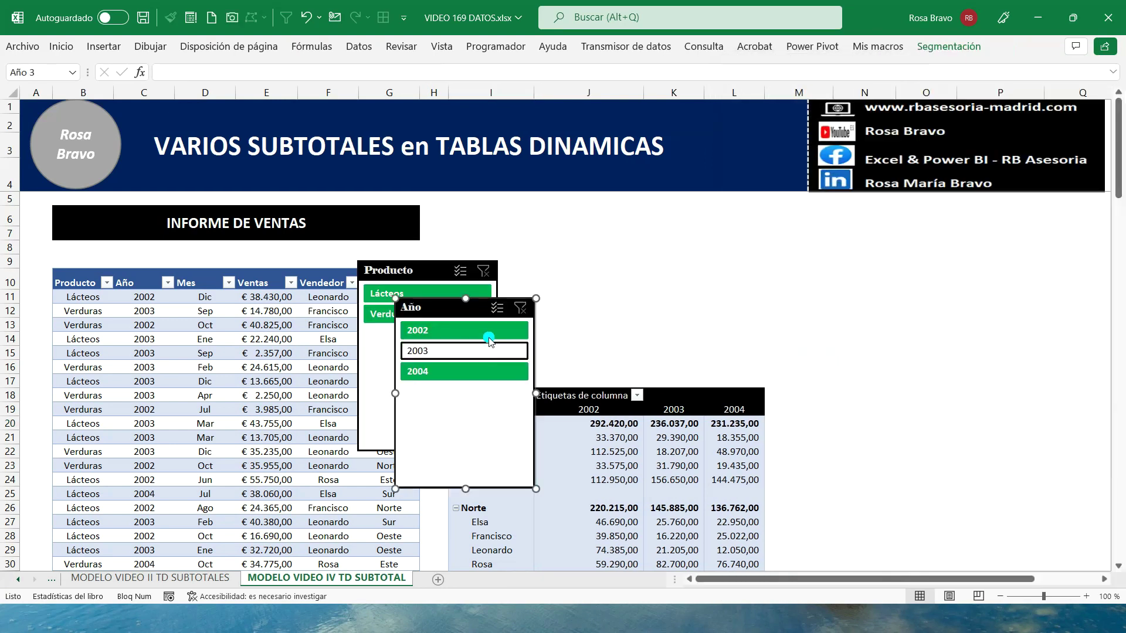
Place both slicers side by side above the pivot table and shorten them to matching heights.
drag(472, 307, 703, 260)
drag(480, 270, 570, 252)
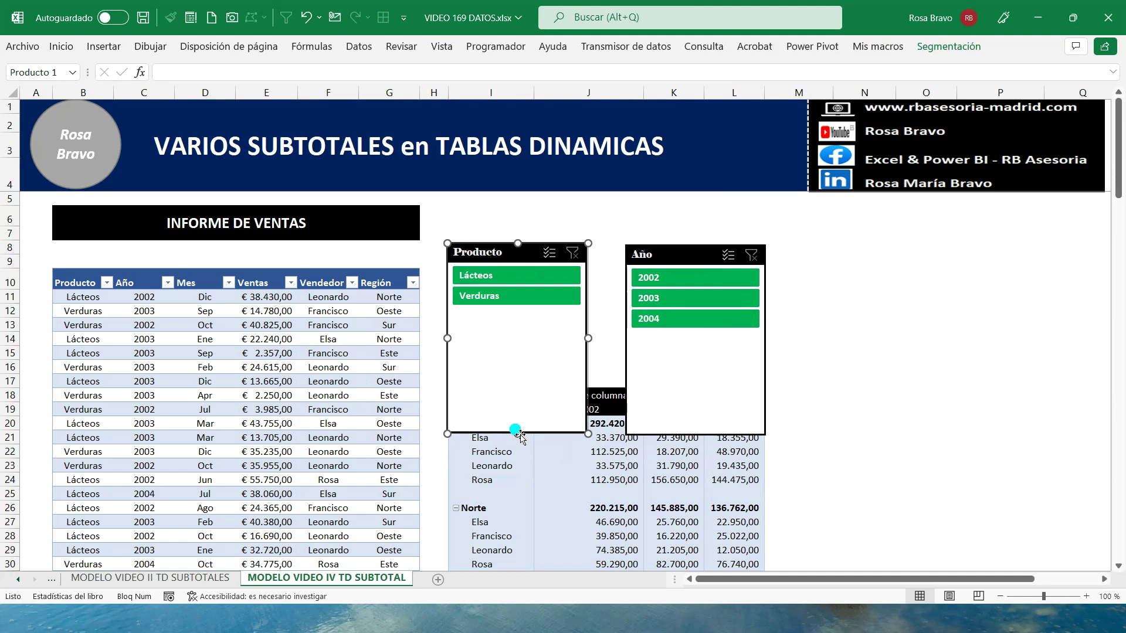
drag(524, 444, 518, 346)
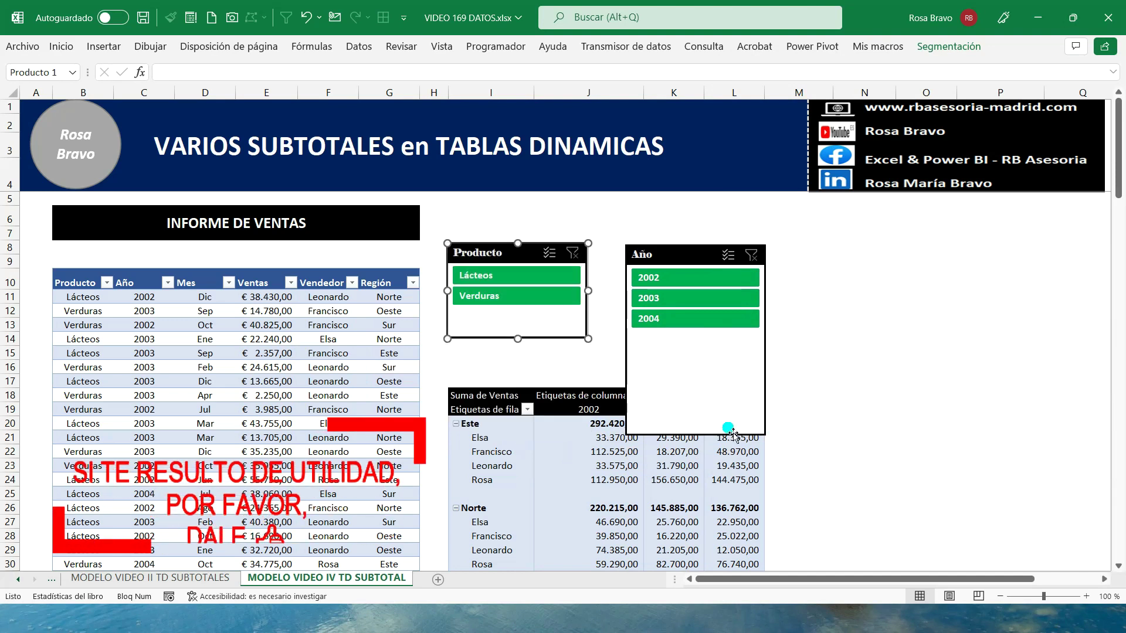
click(687, 243)
drag(697, 436, 672, 345)
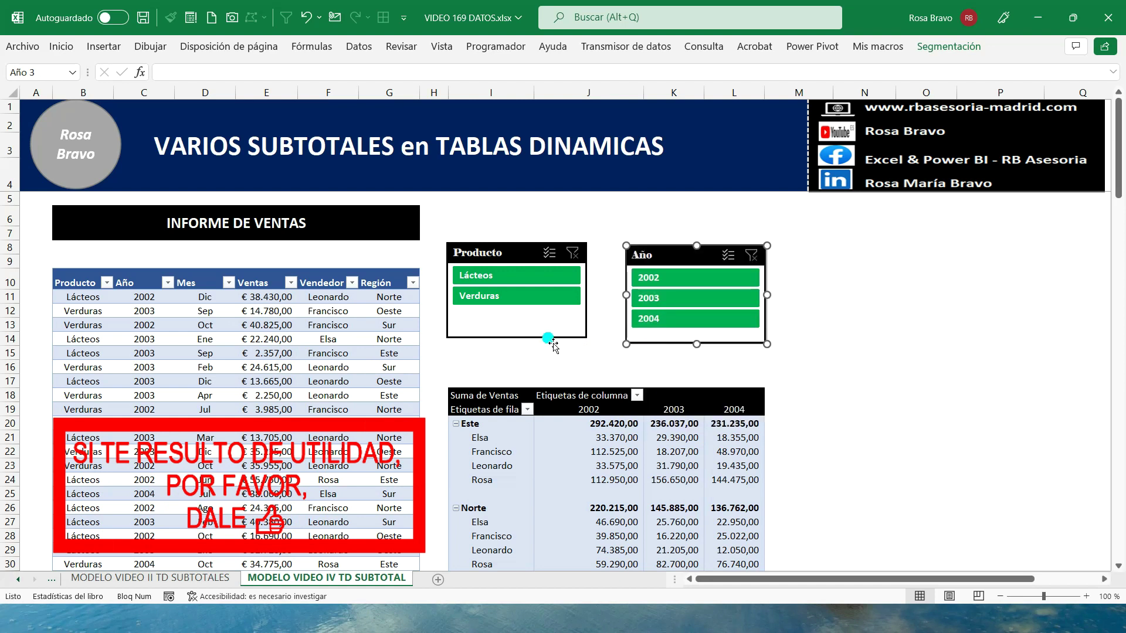
click(523, 254)
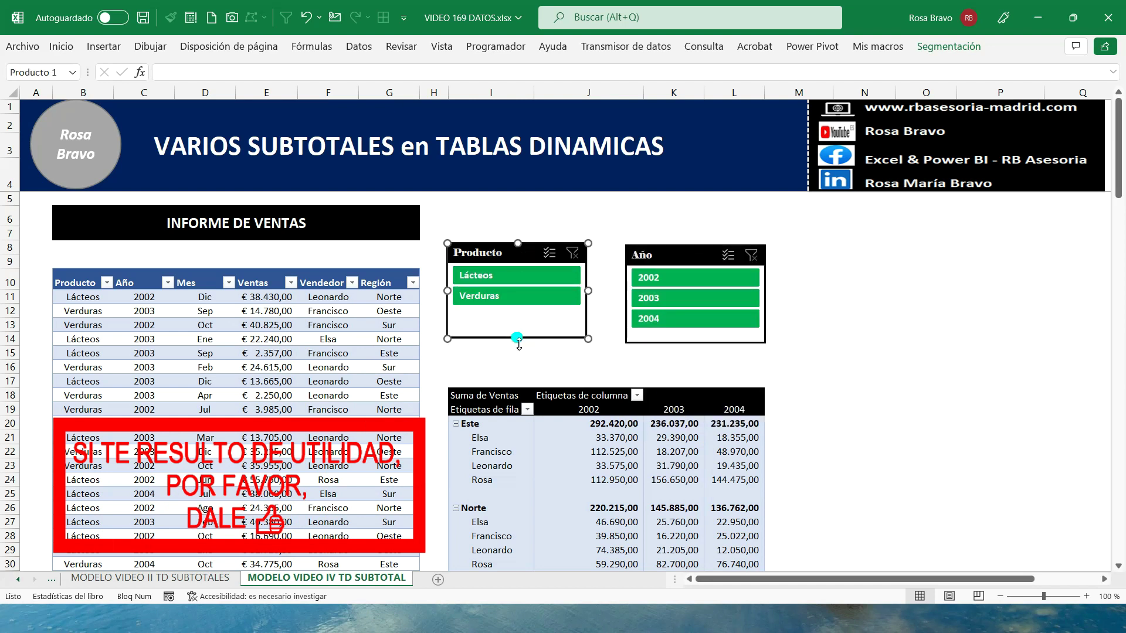
drag(525, 348, 519, 356)
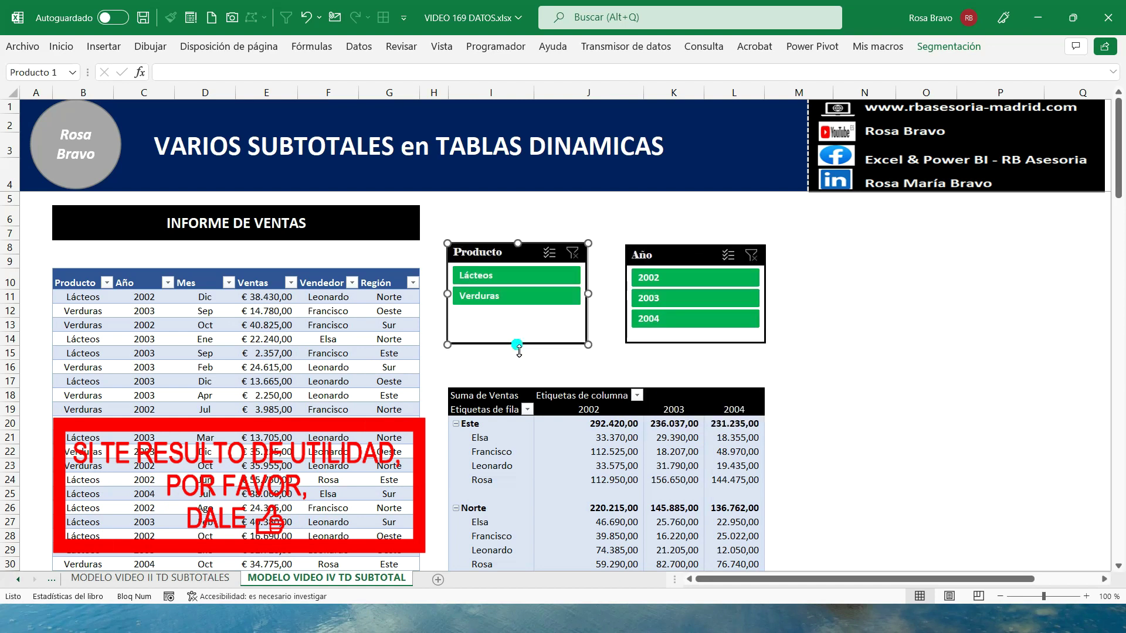
click(624, 363)
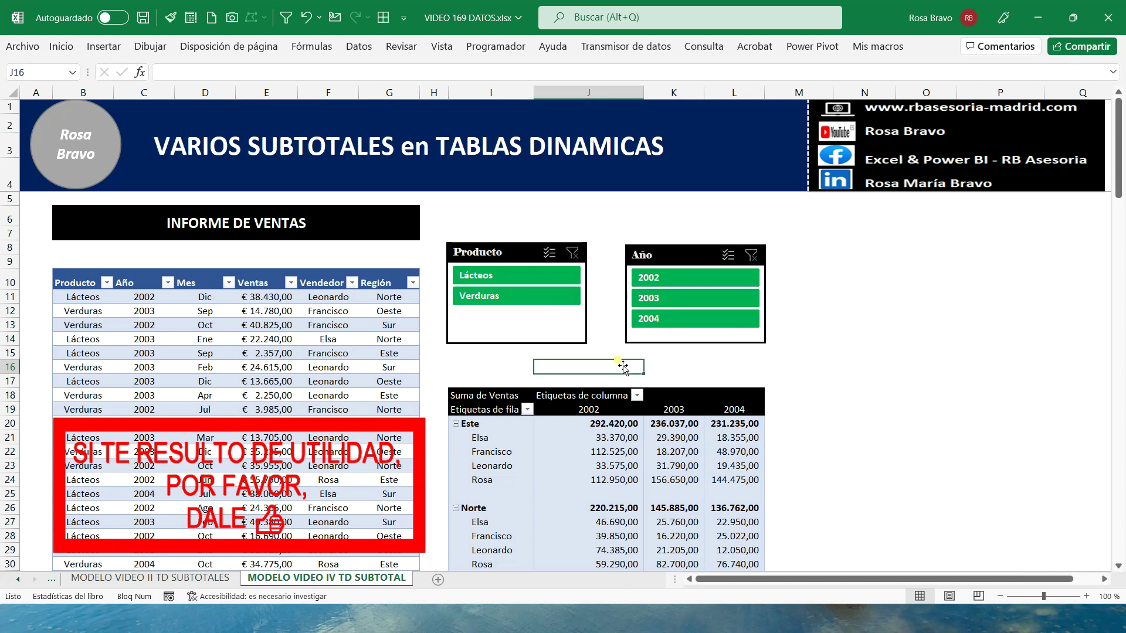
scroll(506, 390, down, 2)
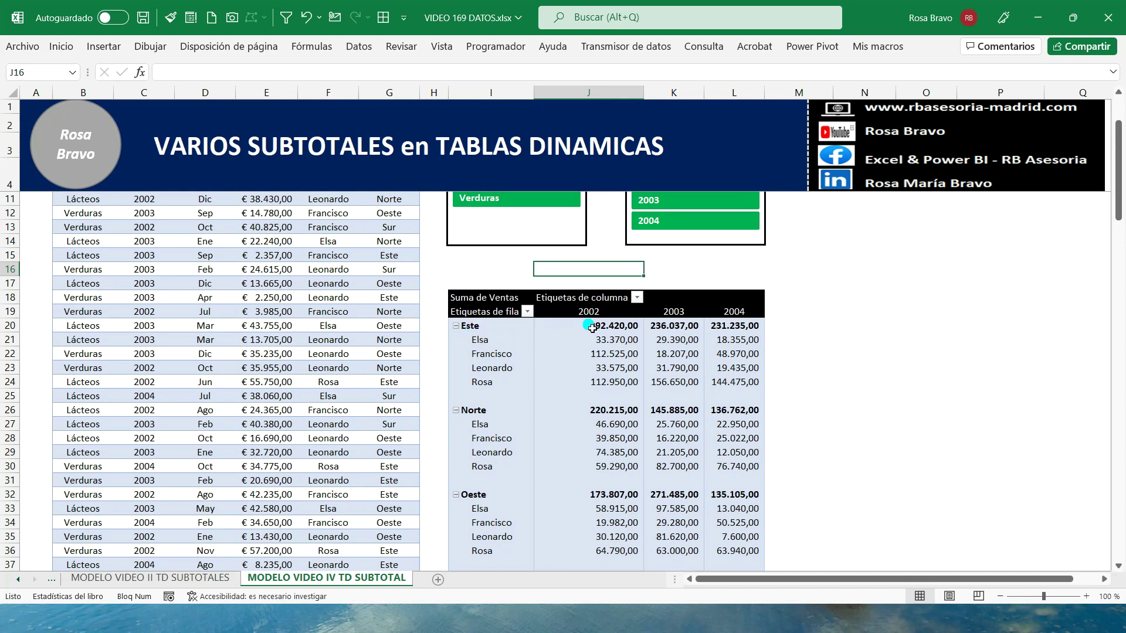
click(592, 328)
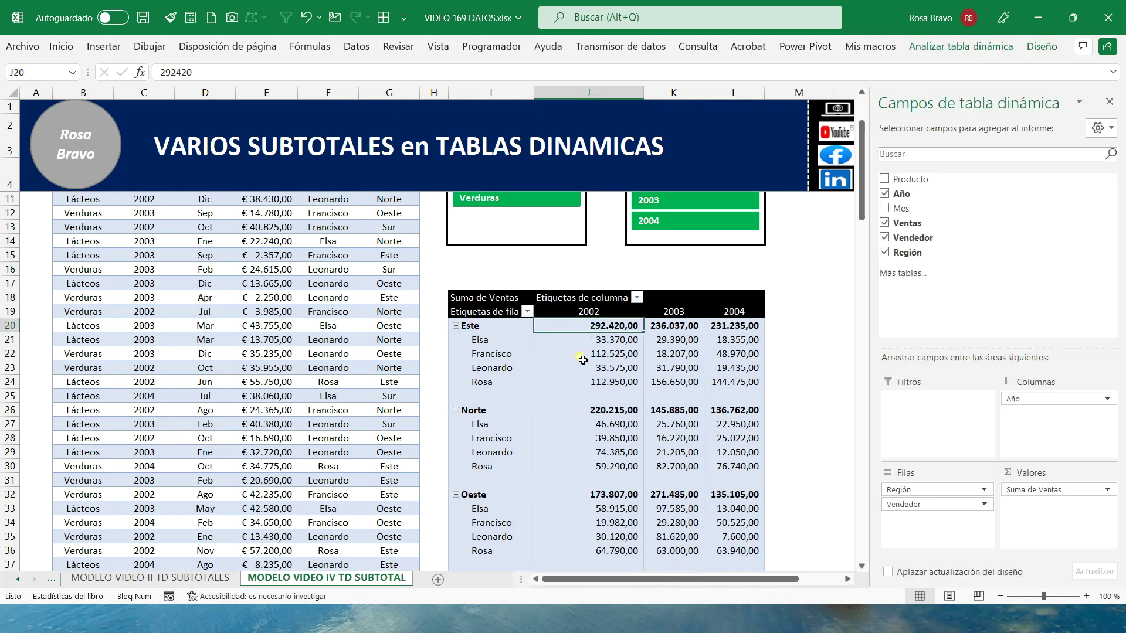
click(675, 327)
click(742, 328)
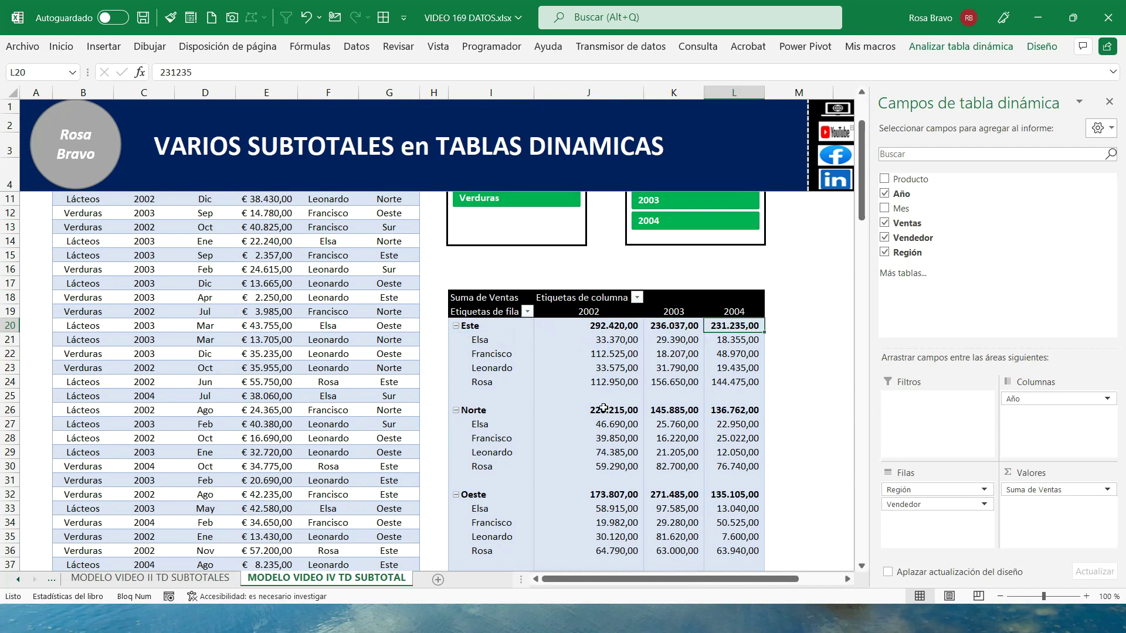
click(490, 415)
click(611, 411)
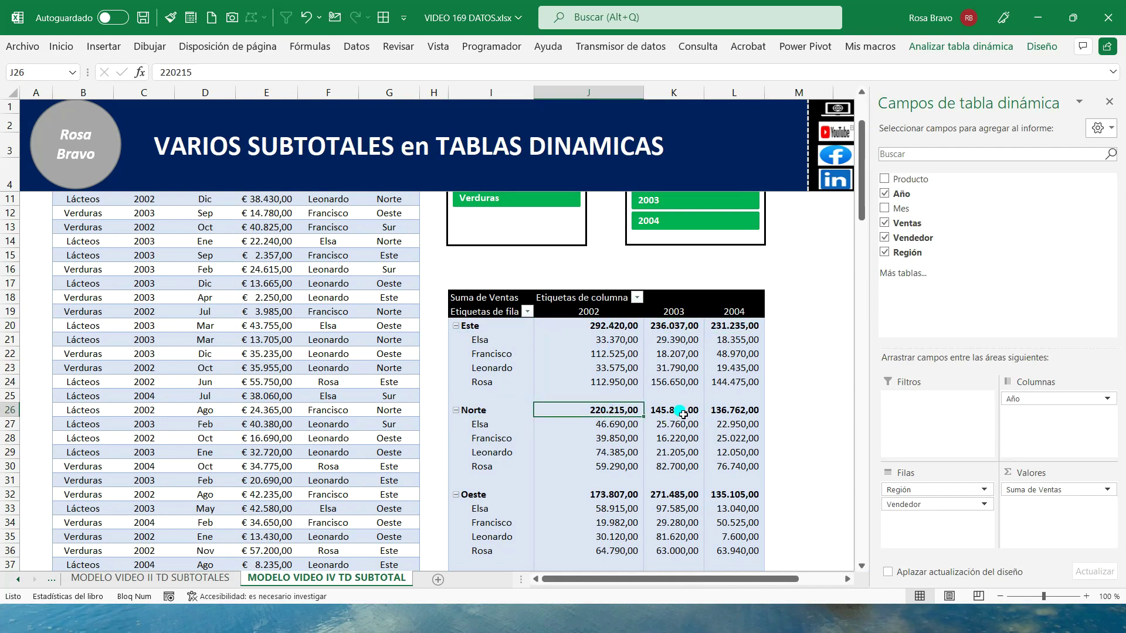
click(683, 414)
click(734, 411)
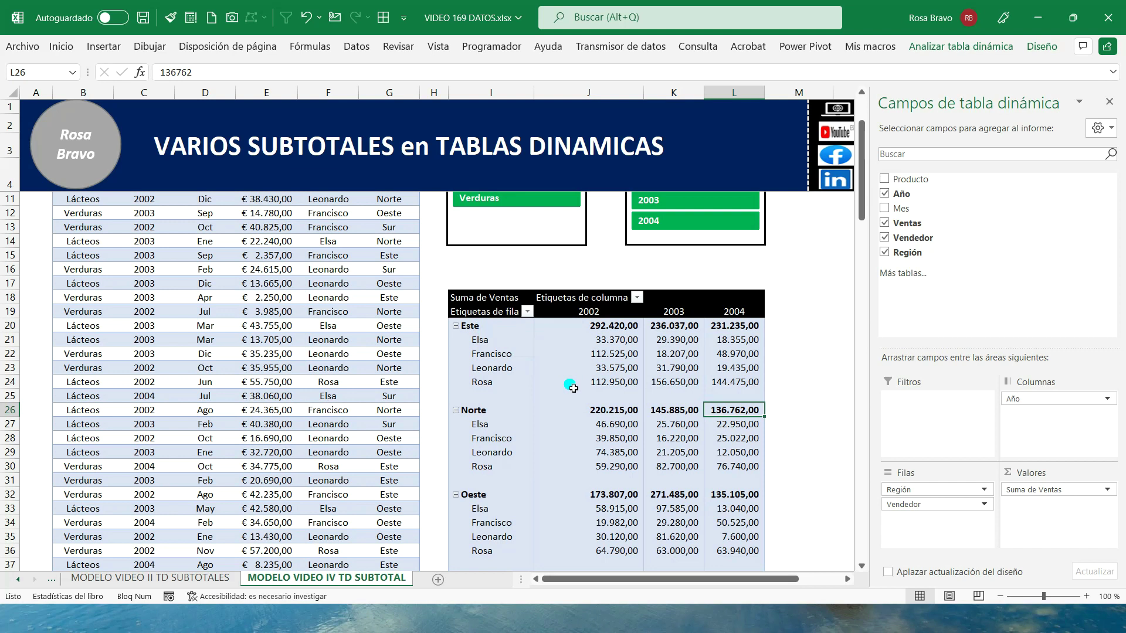
scroll(569, 384, up, 1)
click(484, 382)
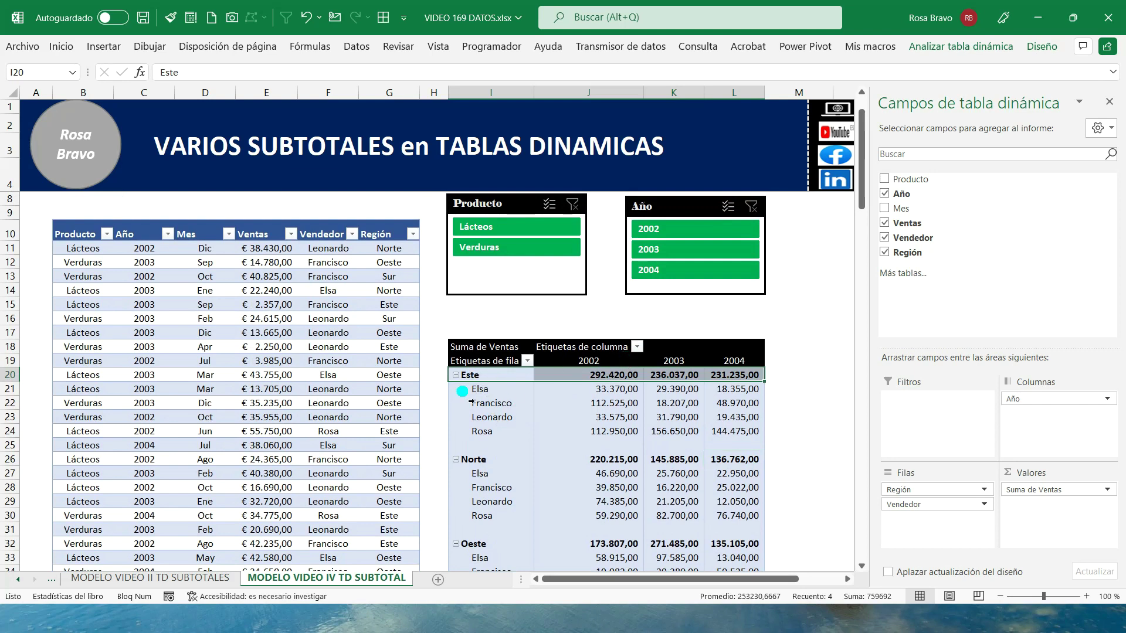
Set Región's custom subtotals to Suma, Recuento, Promedio, Máx. and Mín.
right_click(476, 377)
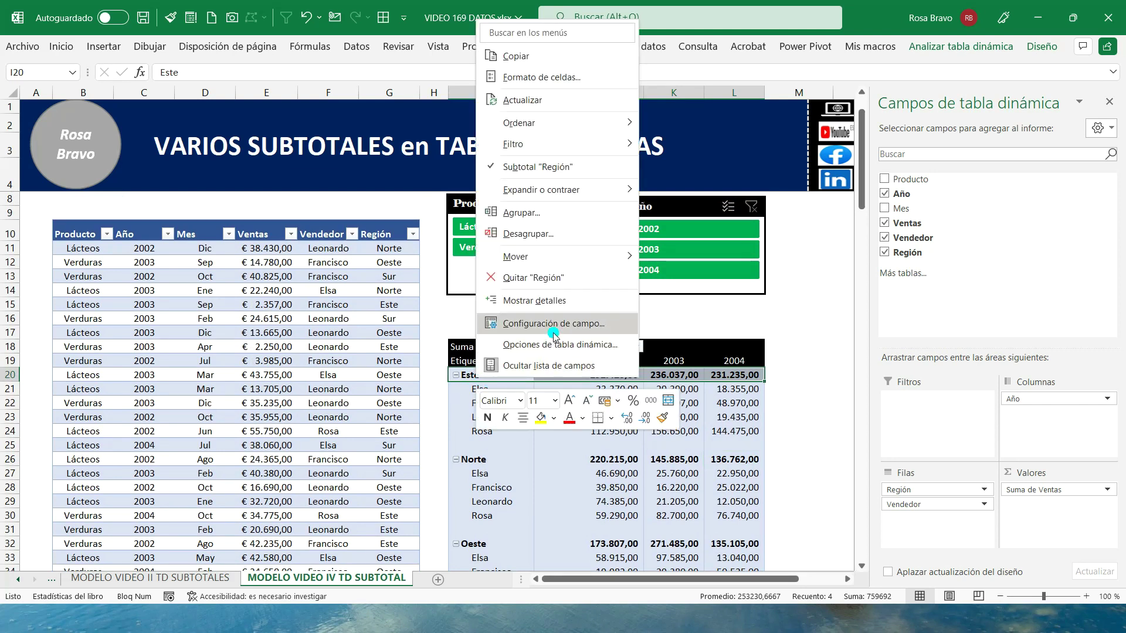
click(554, 326)
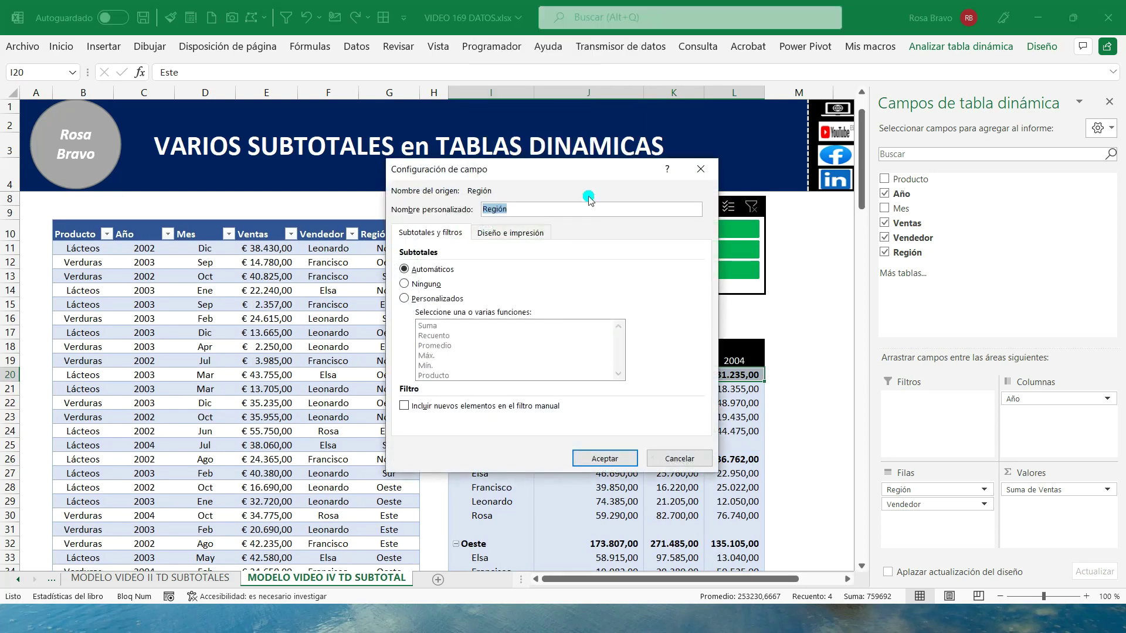
drag(582, 174, 287, 174)
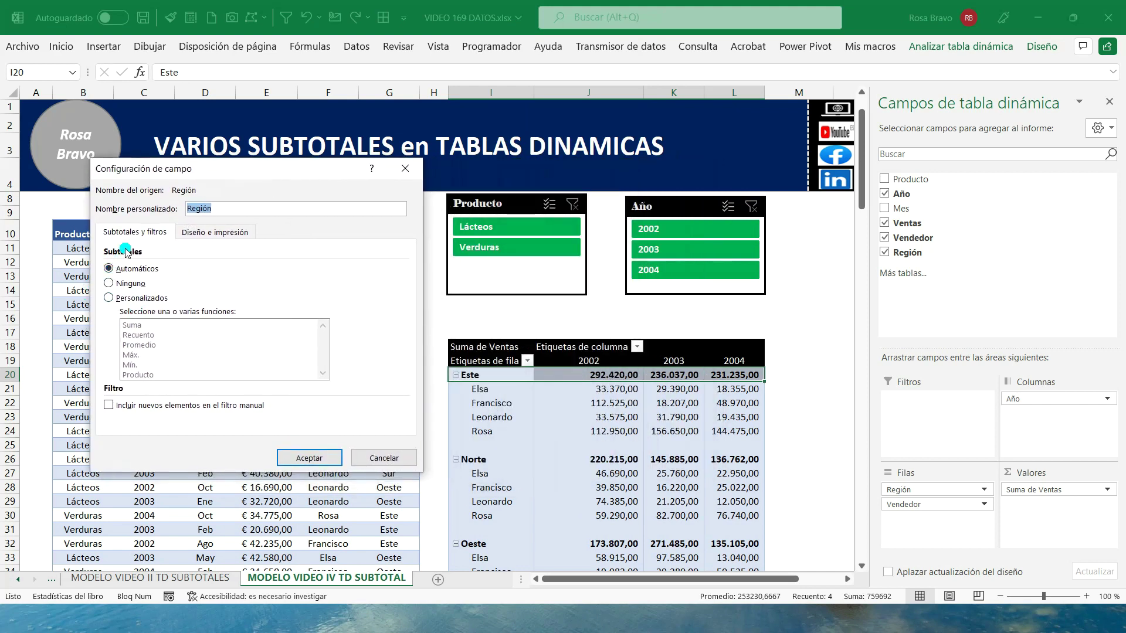
click(109, 299)
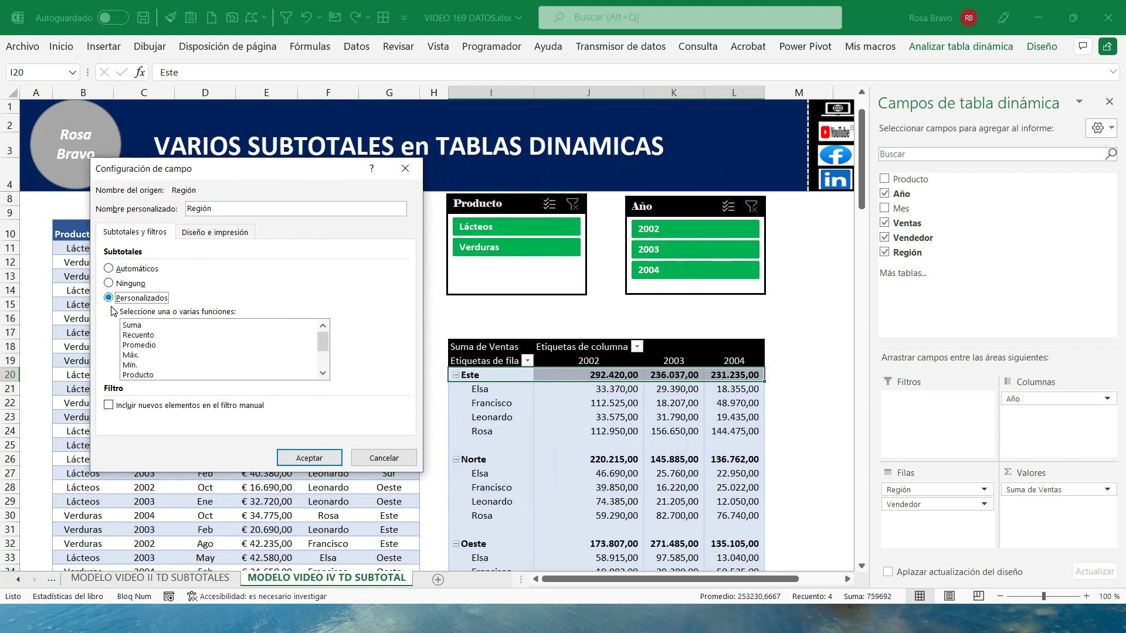
click(142, 327)
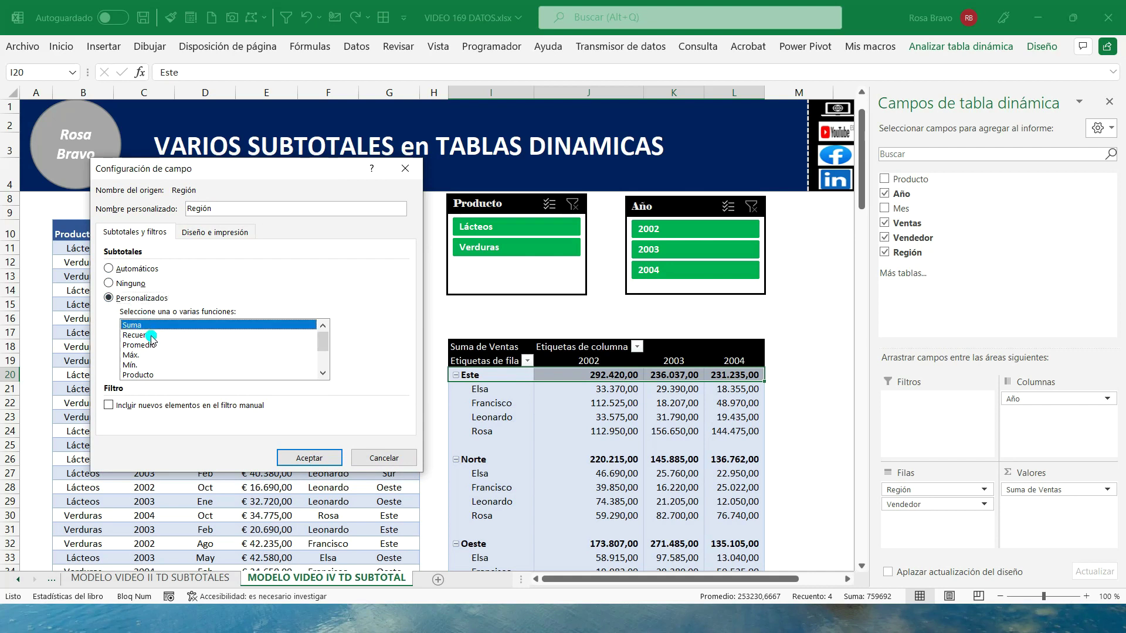
click(151, 336)
click(150, 345)
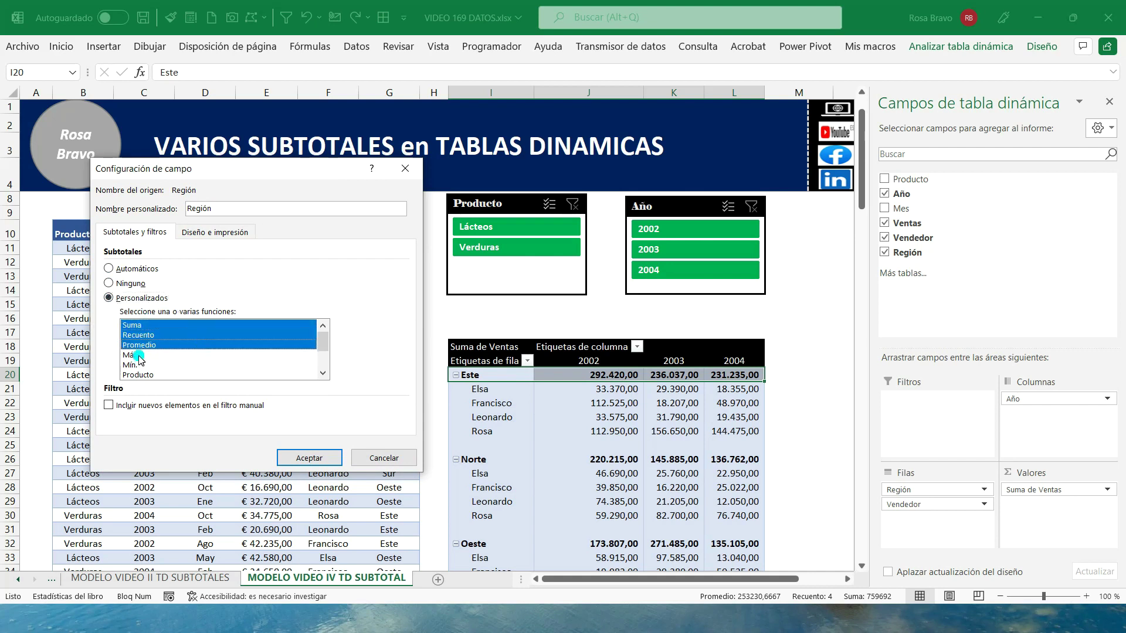
click(137, 355)
click(137, 365)
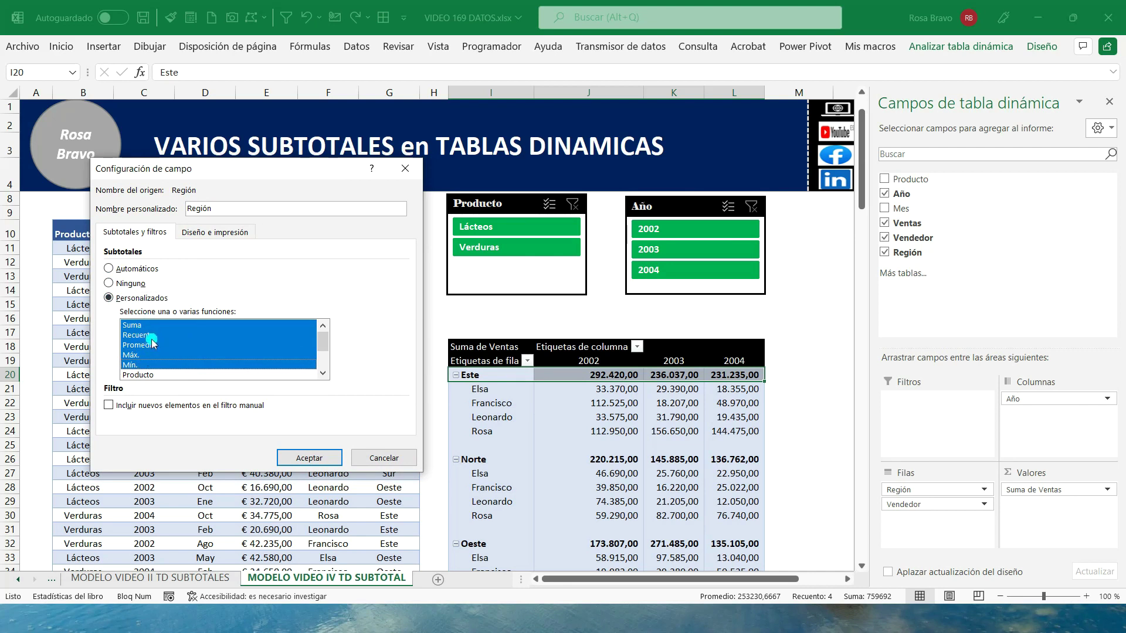
click(309, 458)
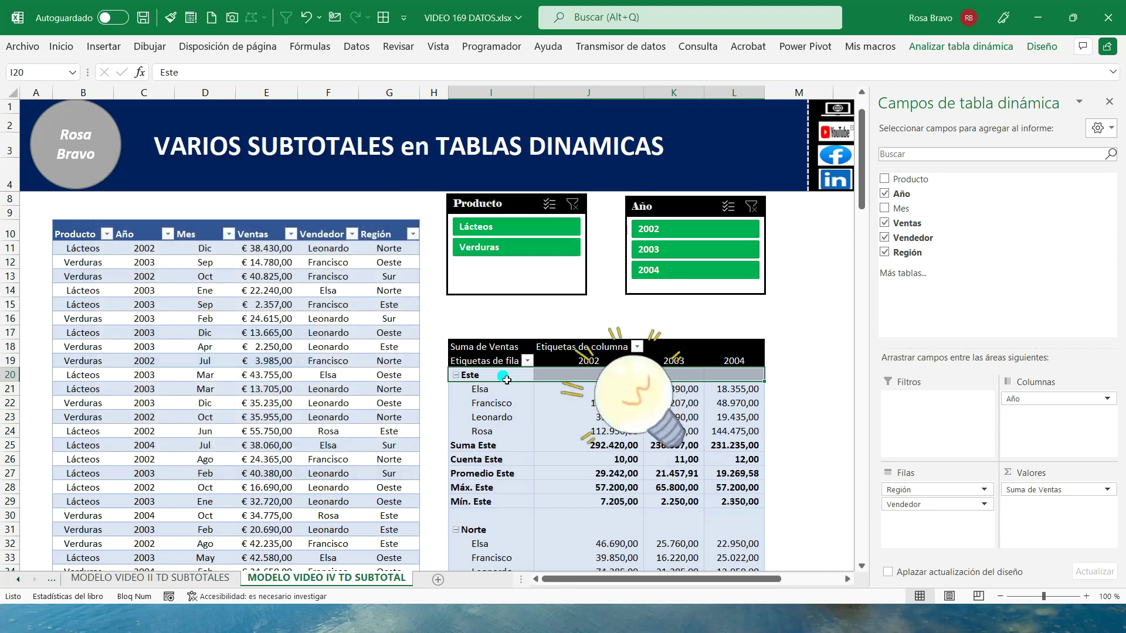
scroll(614, 399, down, 2)
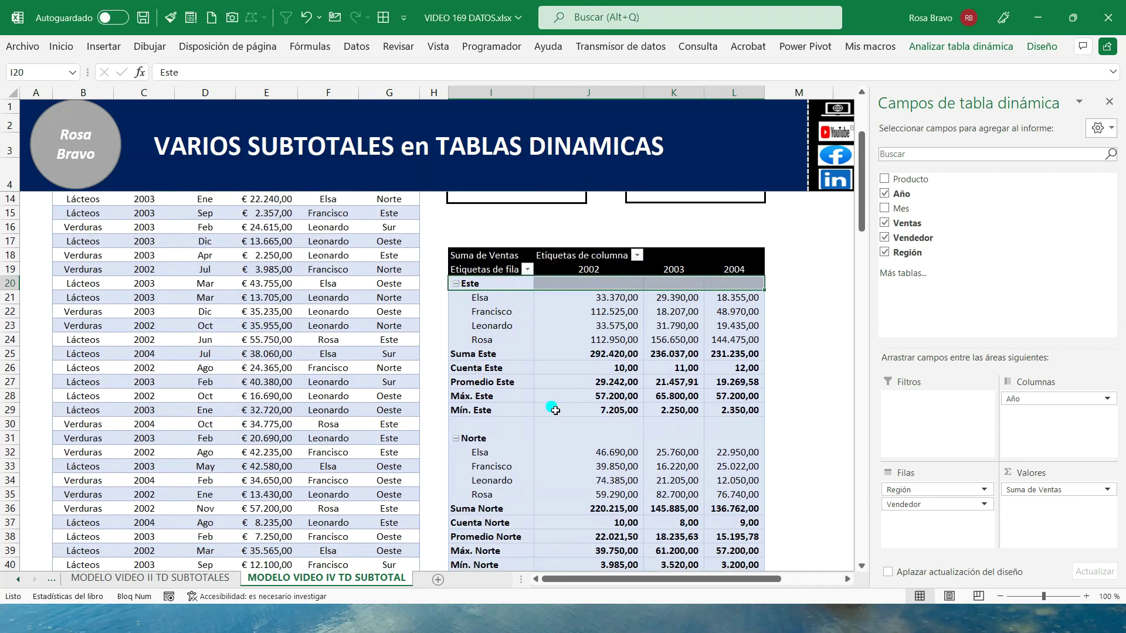
scroll(510, 366, down, 2)
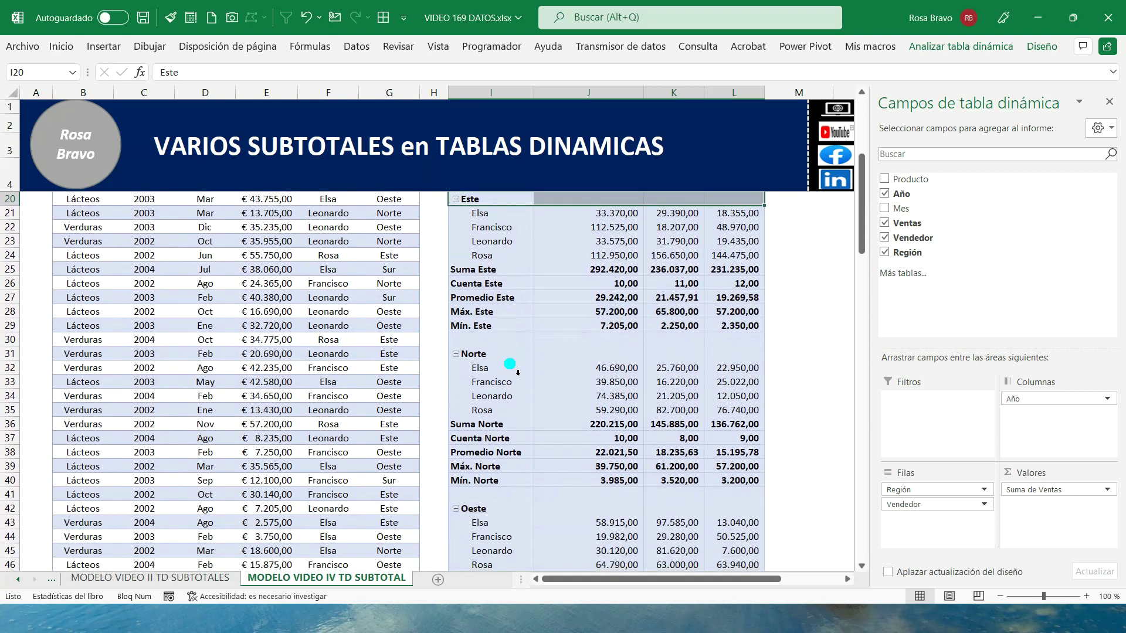
scroll(511, 364, down, 1)
scroll(511, 364, down, 1)
scroll(511, 364, down, 2)
scroll(511, 364, down, 2)
scroll(510, 364, up, 1)
scroll(510, 364, up, 3)
scroll(510, 364, up, 3)
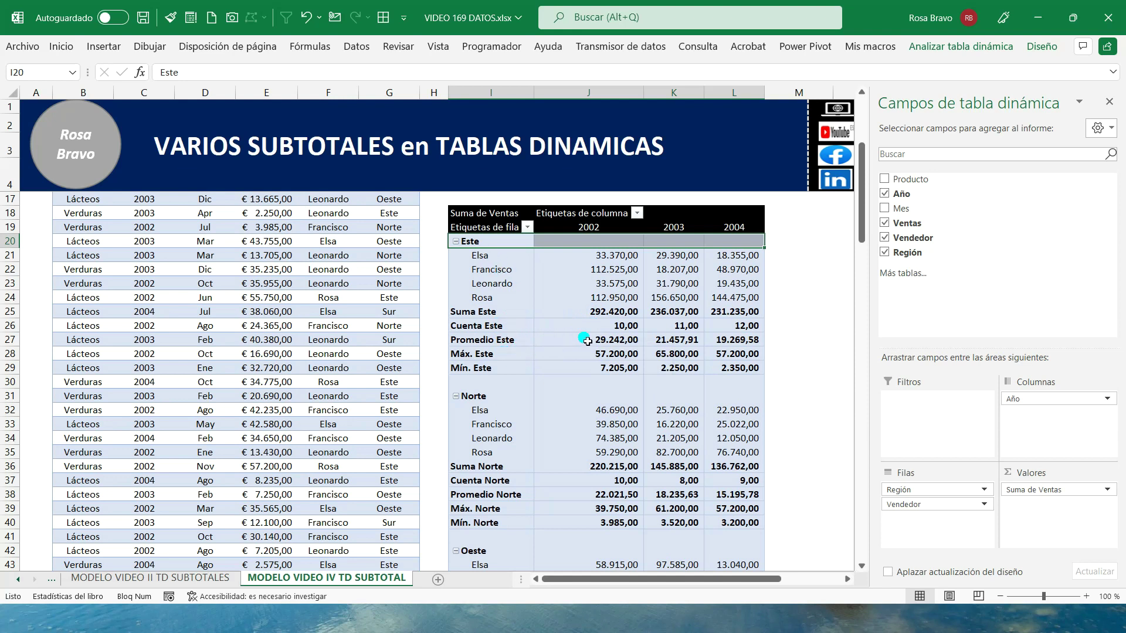
click(584, 340)
scroll(549, 405, down, 1)
scroll(553, 434, down, 1)
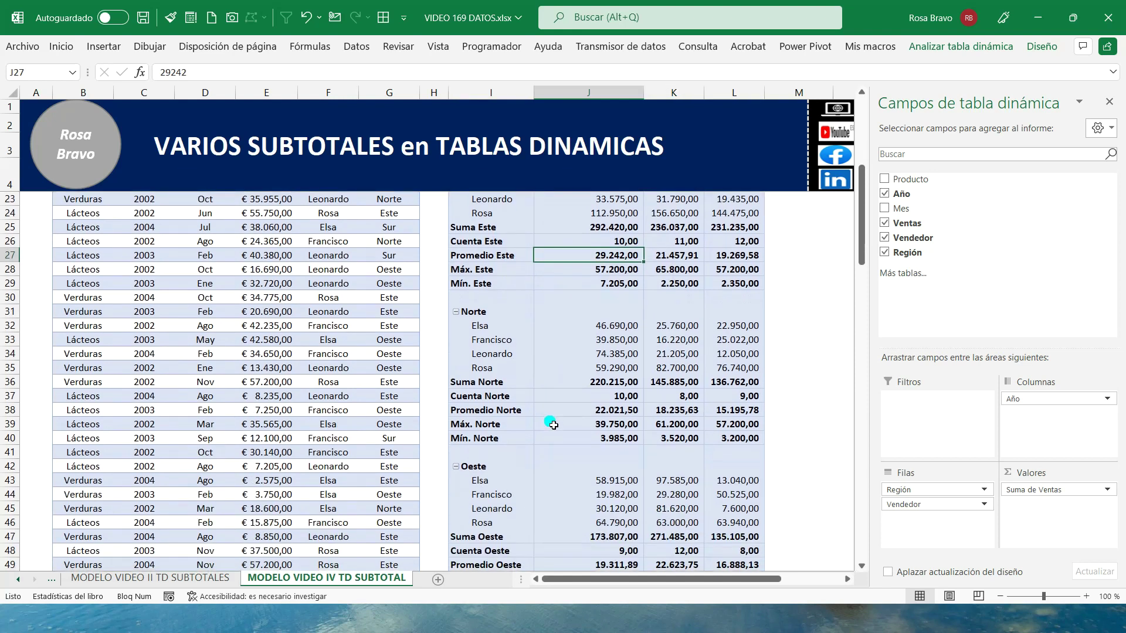
click(556, 411)
scroll(560, 431, down, 3)
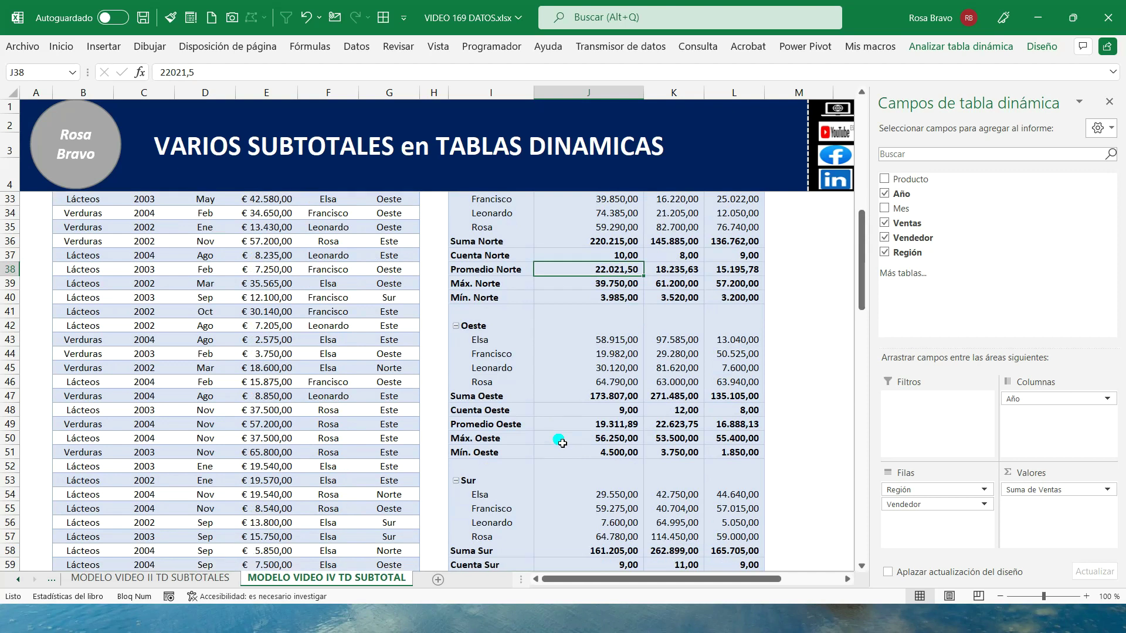
scroll(562, 442, down, 3)
scroll(561, 443, up, 2)
scroll(562, 443, up, 2)
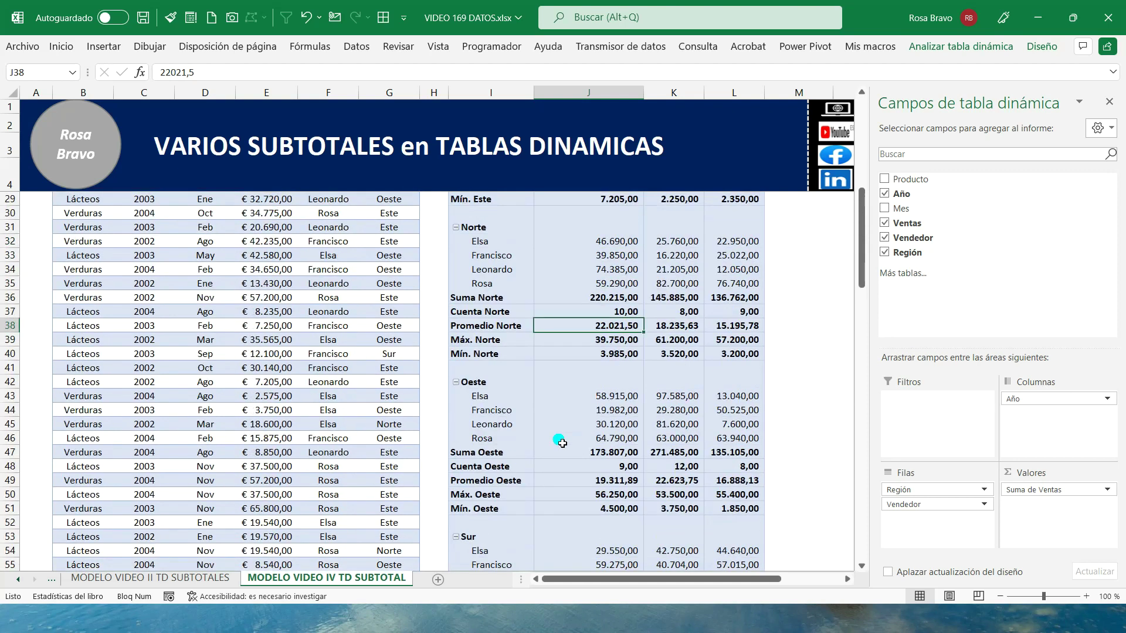
scroll(562, 442, up, 3)
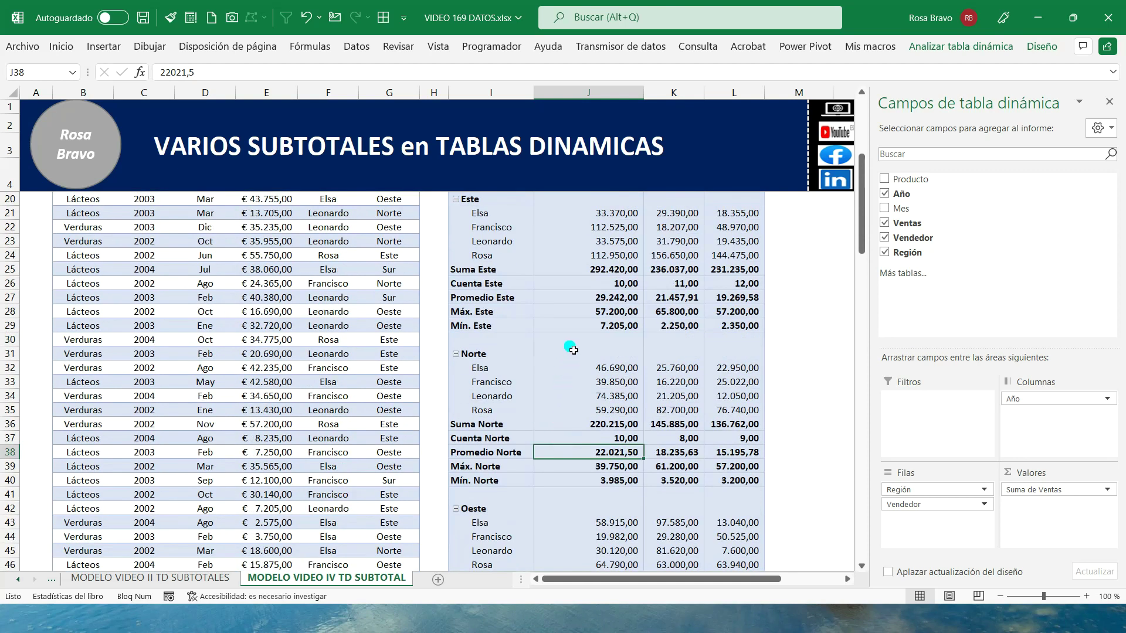
scroll(582, 321, up, 2)
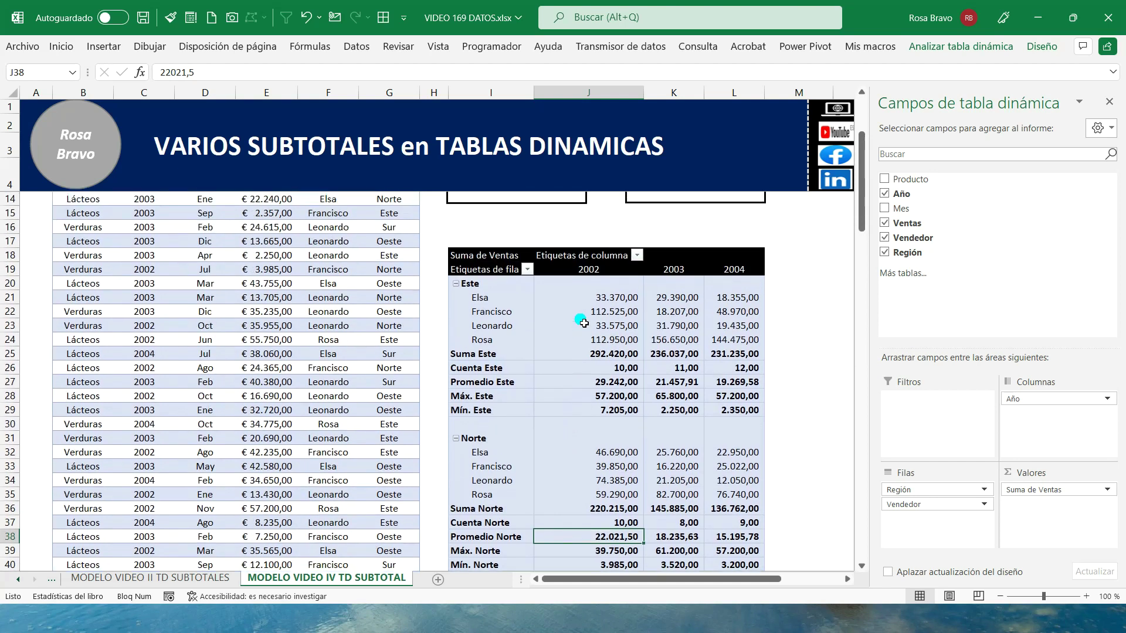
click(580, 384)
scroll(580, 434, down, 3)
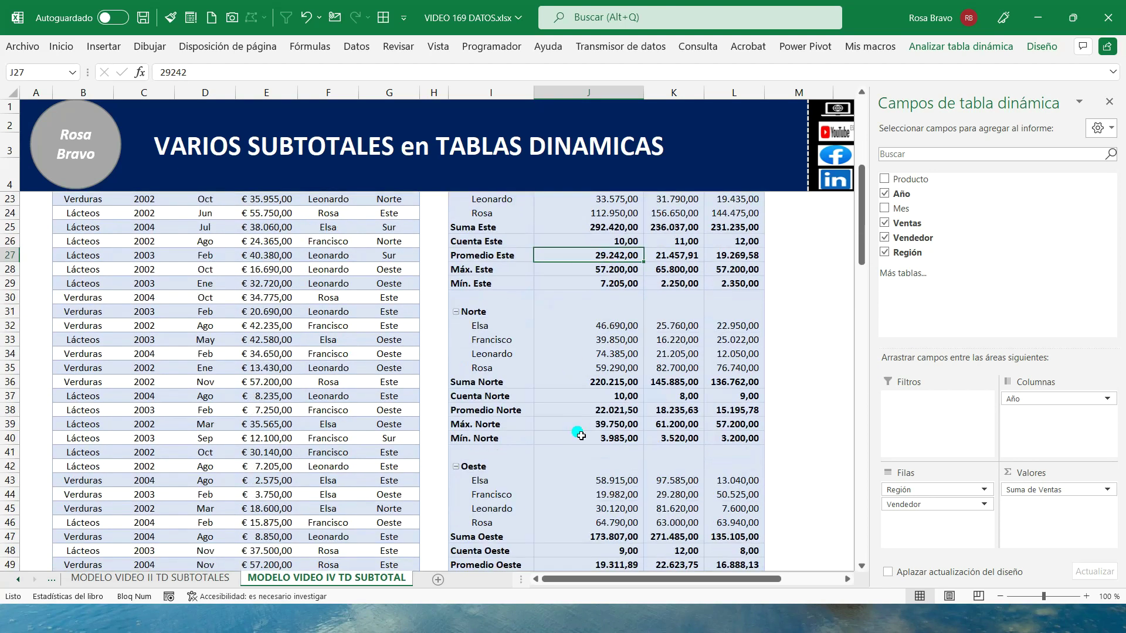
Add the Norte, Oeste and Sur 2002 Promedio cells and apply green gradient data bars.
click(588, 410)
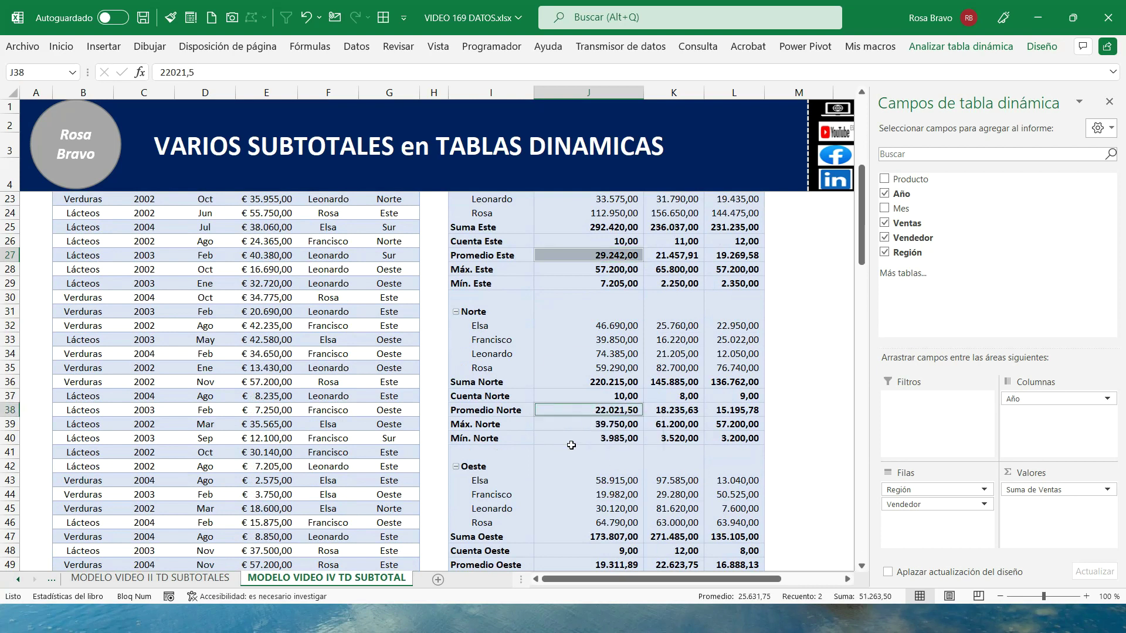
scroll(568, 445, down, 2)
click(570, 481)
scroll(566, 498, down, 3)
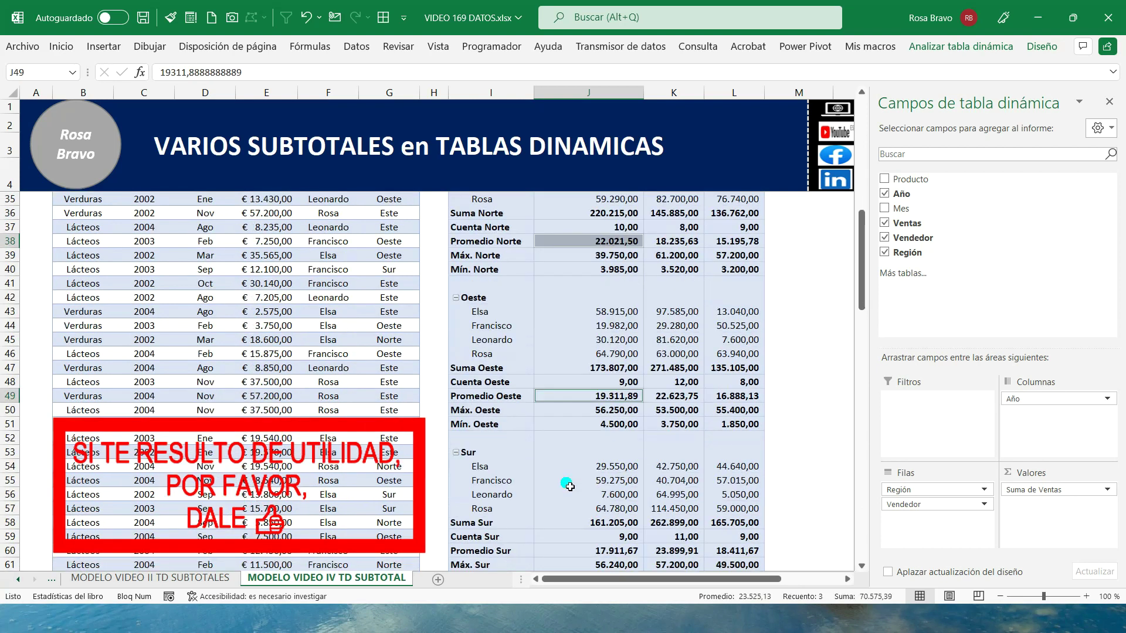
ctrl+click(561, 508)
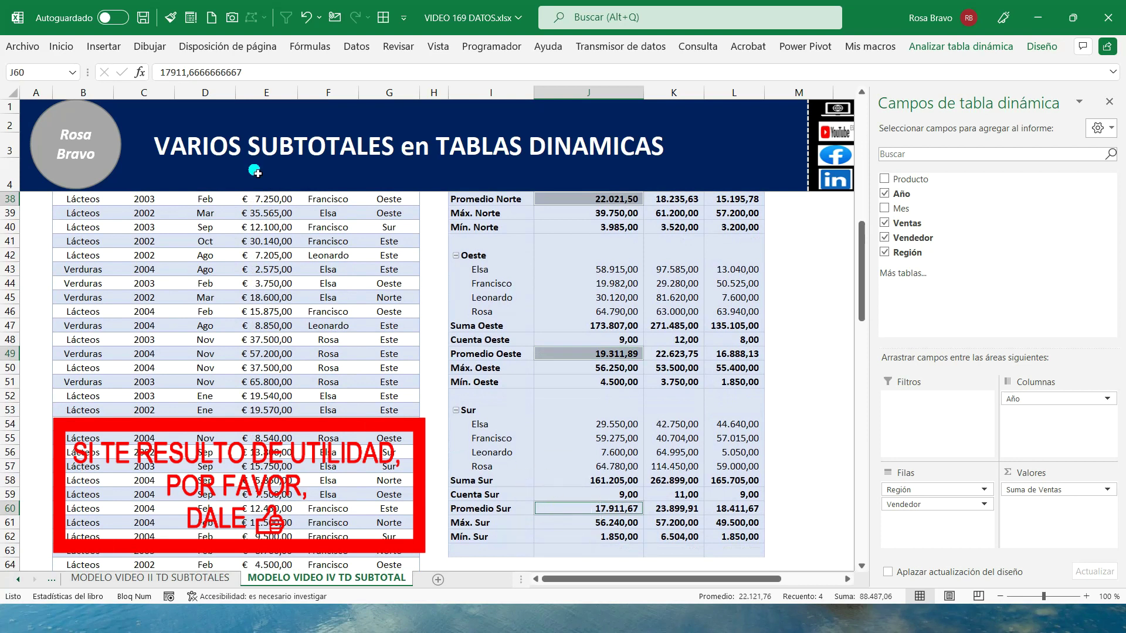
click(65, 47)
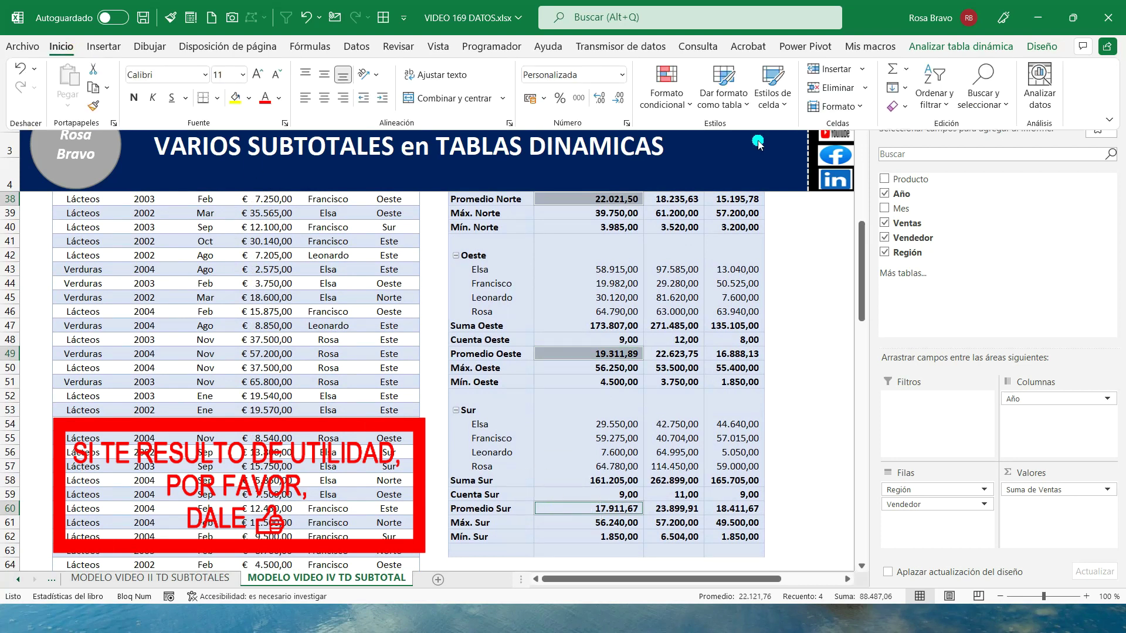
click(685, 107)
mouse_move(721, 206)
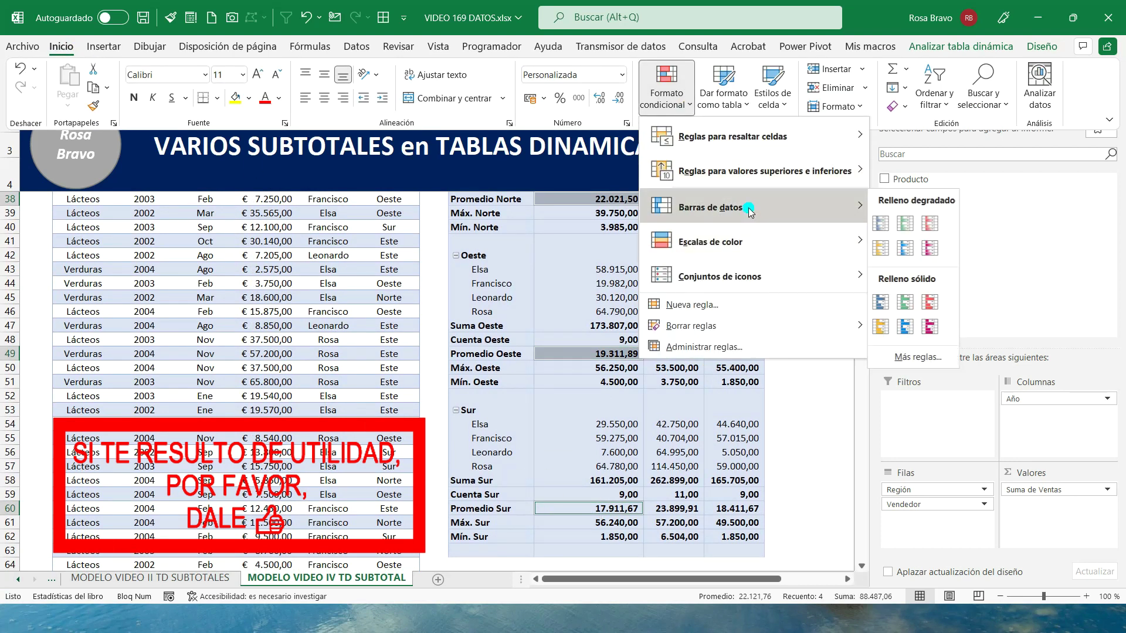
click(906, 223)
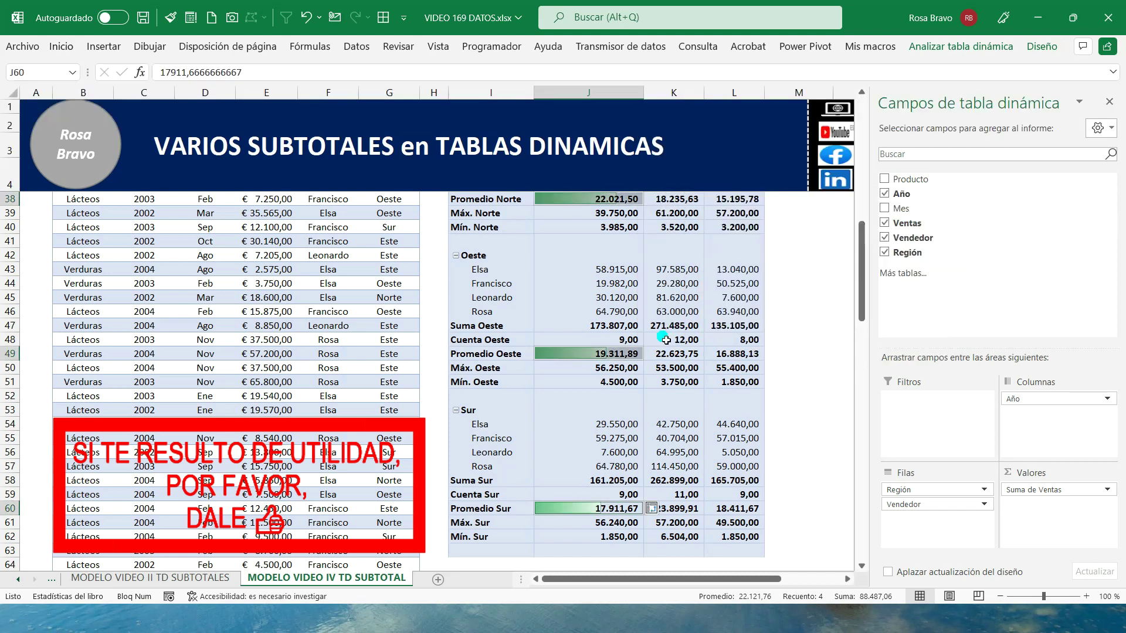
Select the 2003 Promedio cells for Este, Norte and Oeste.
scroll(654, 343, up, 3)
scroll(654, 343, up, 1)
scroll(657, 342, up, 3)
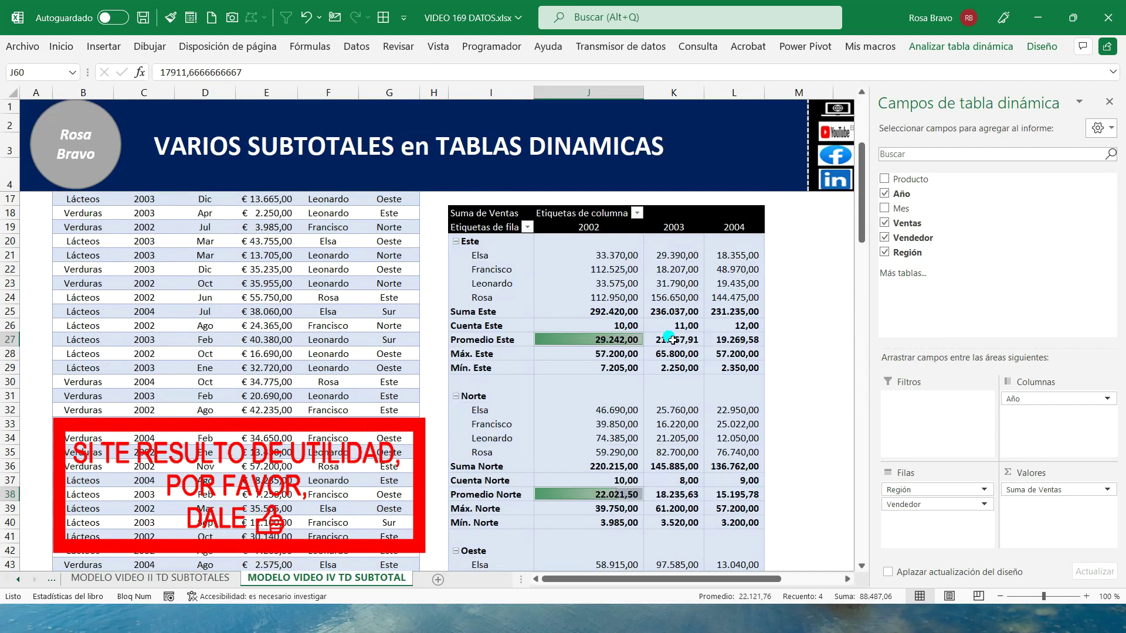
click(671, 339)
scroll(680, 364, down, 2)
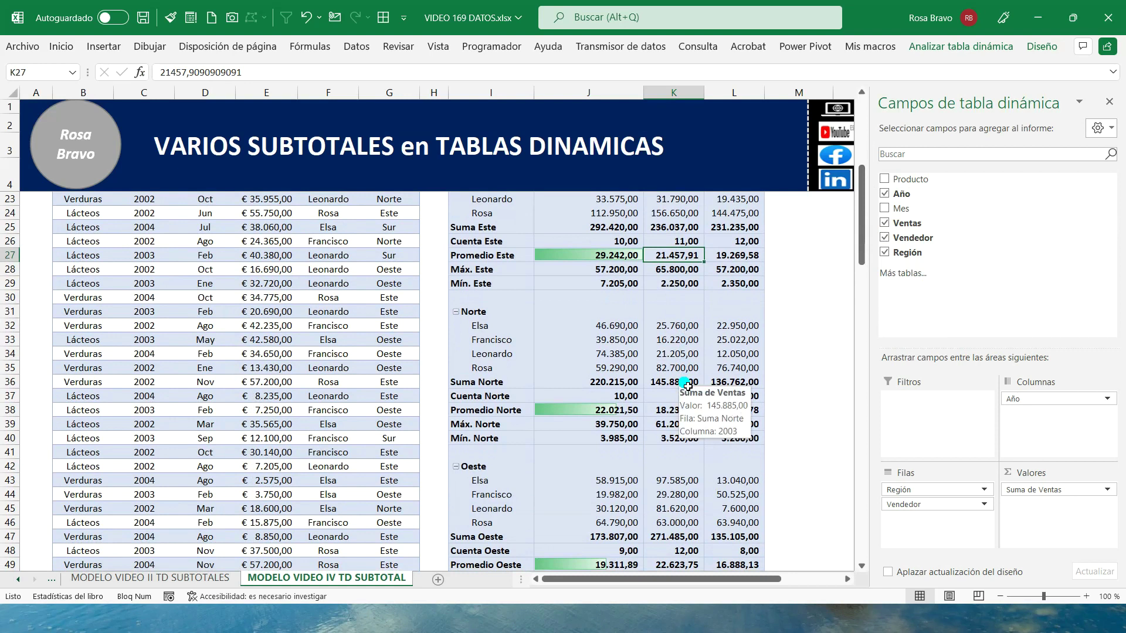
scroll(686, 385, down, 1)
ctrl+click(691, 368)
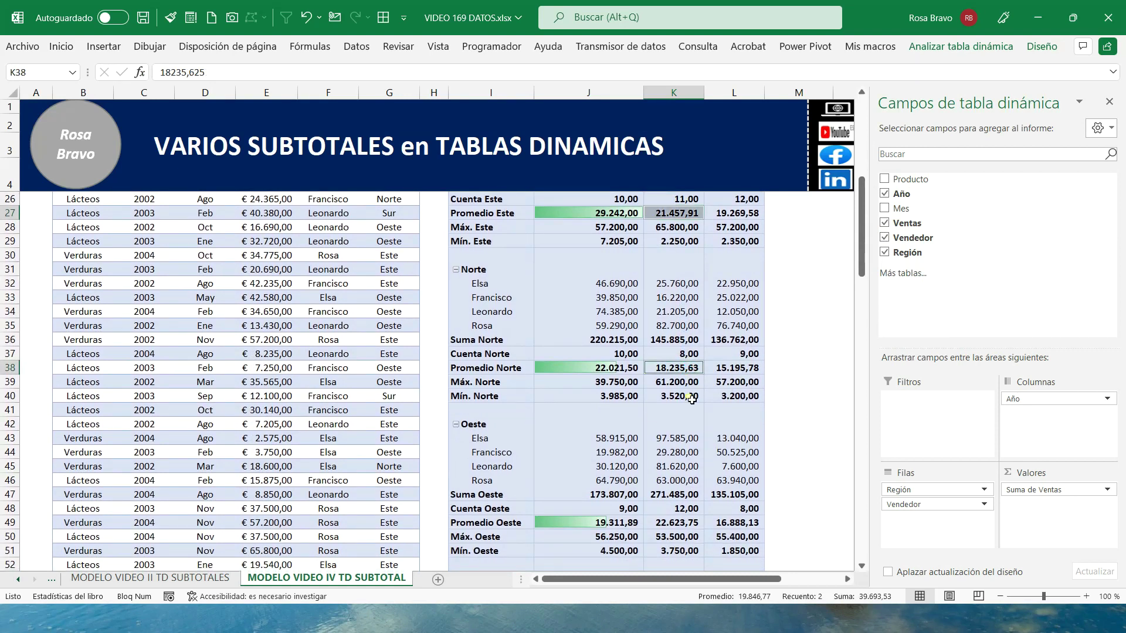
ctrl+click(673, 528)
scroll(675, 522, down, 2)
Add the 2003 Promedio Sur cell and apply red gradient data bars.
scroll(674, 515, down, 2)
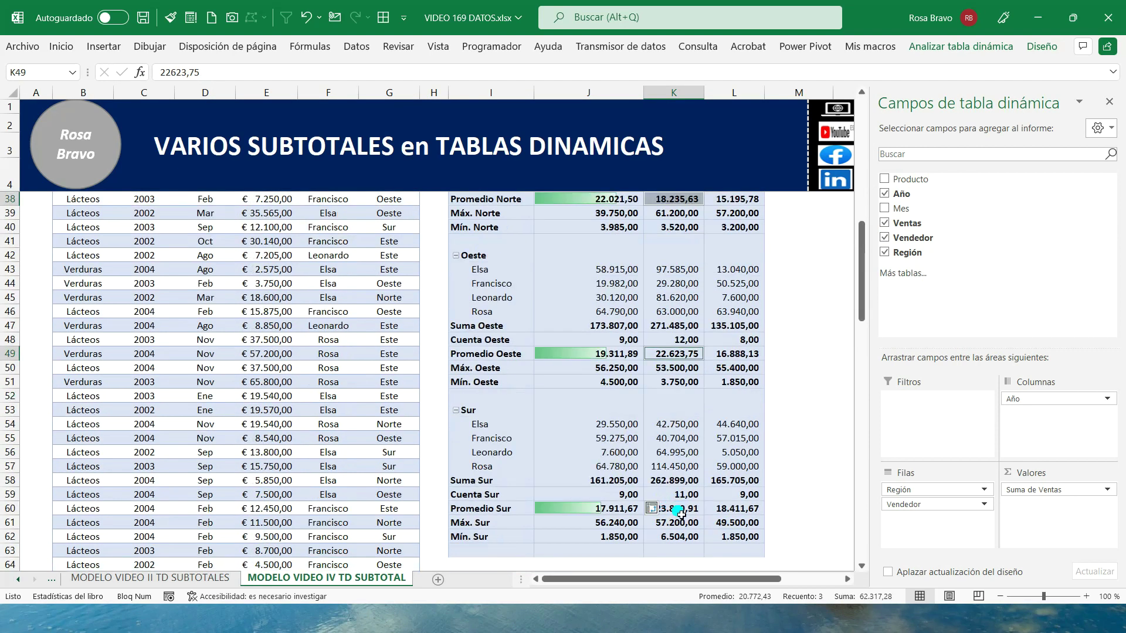
ctrl+click(674, 509)
click(61, 46)
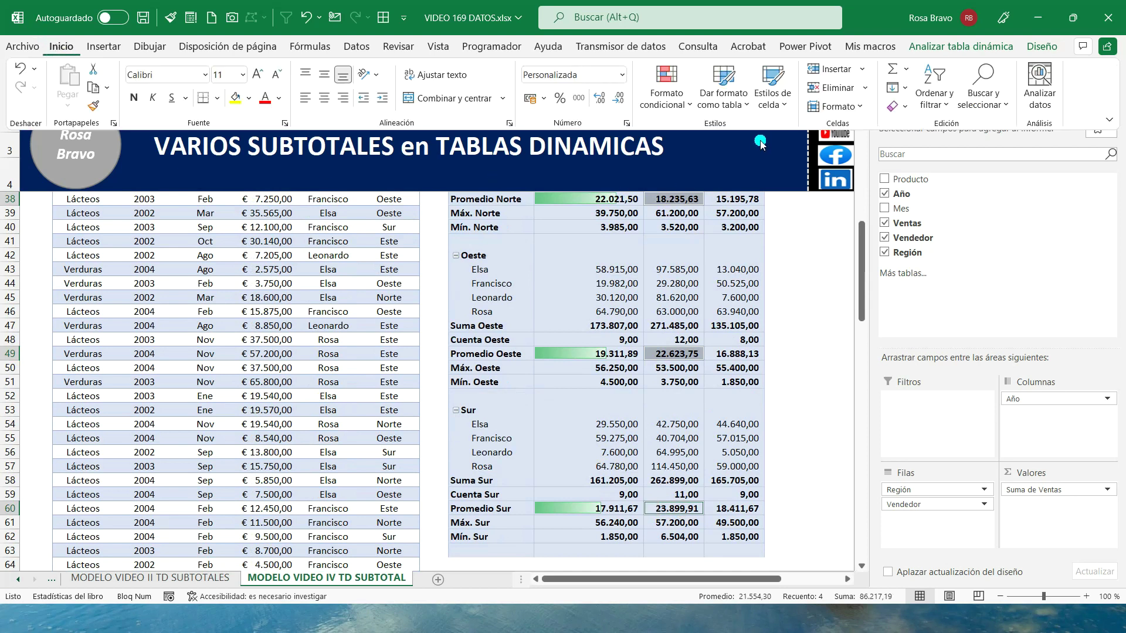
click(669, 109)
mouse_move(710, 207)
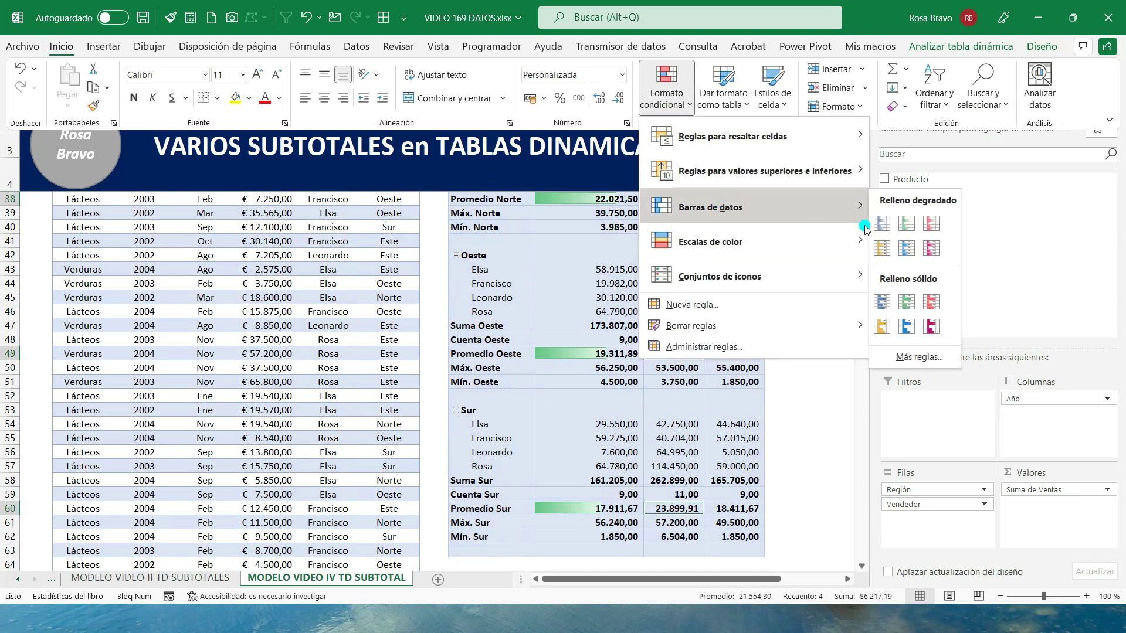
click(934, 229)
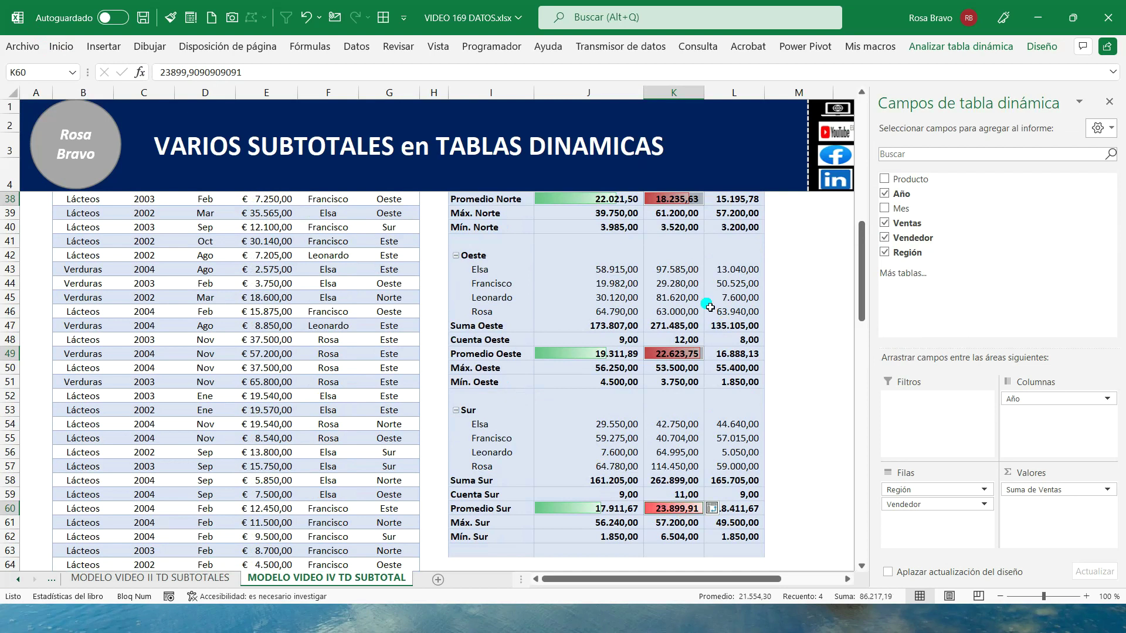
Select the 2004 Promedio cells for Este and Norte.
scroll(709, 306, up, 4)
click(752, 214)
ctrl+click(743, 369)
scroll(742, 450, down, 3)
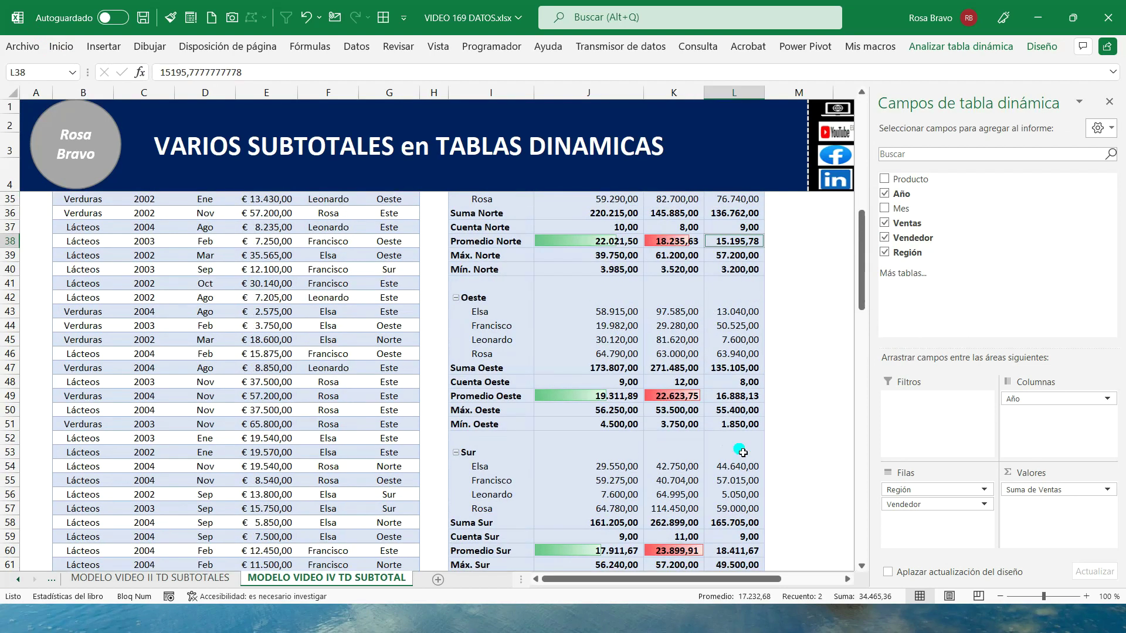
Add the Oeste and Sur 2004 Promedio cells, apply orange gradient data bars, and deselect.
ctrl+click(728, 398)
ctrl+click(745, 553)
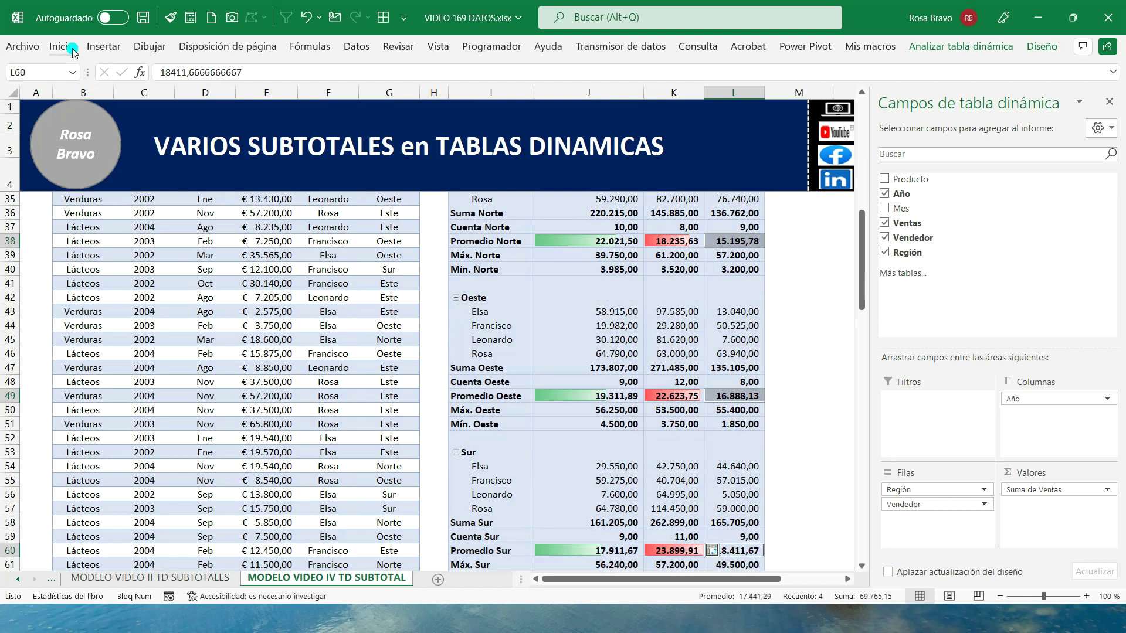
click(61, 46)
click(666, 98)
mouse_move(710, 241)
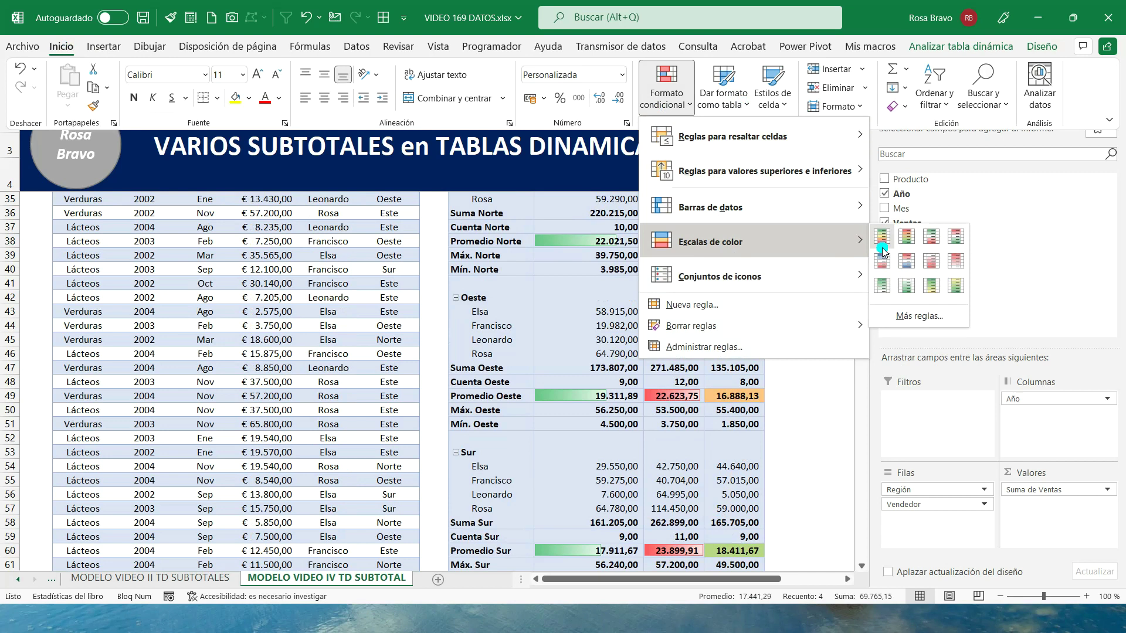
click(881, 248)
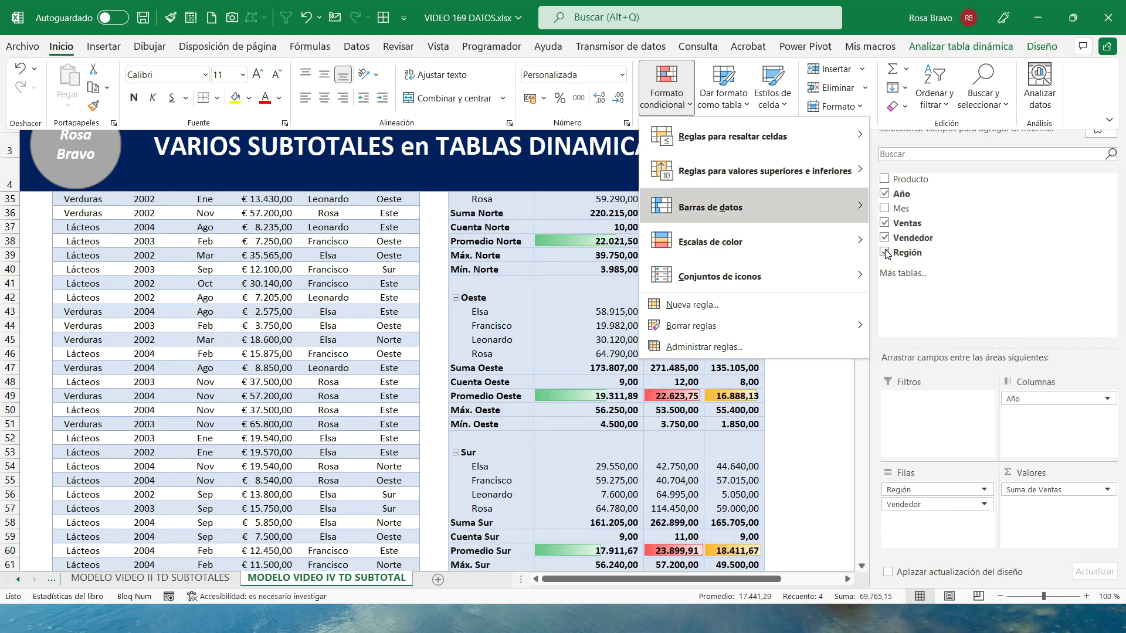
click(806, 316)
scroll(806, 316, up, 2)
Make the 2002, 2003 and 2004 year headers (J19:L19) bold.
scroll(806, 317, up, 2)
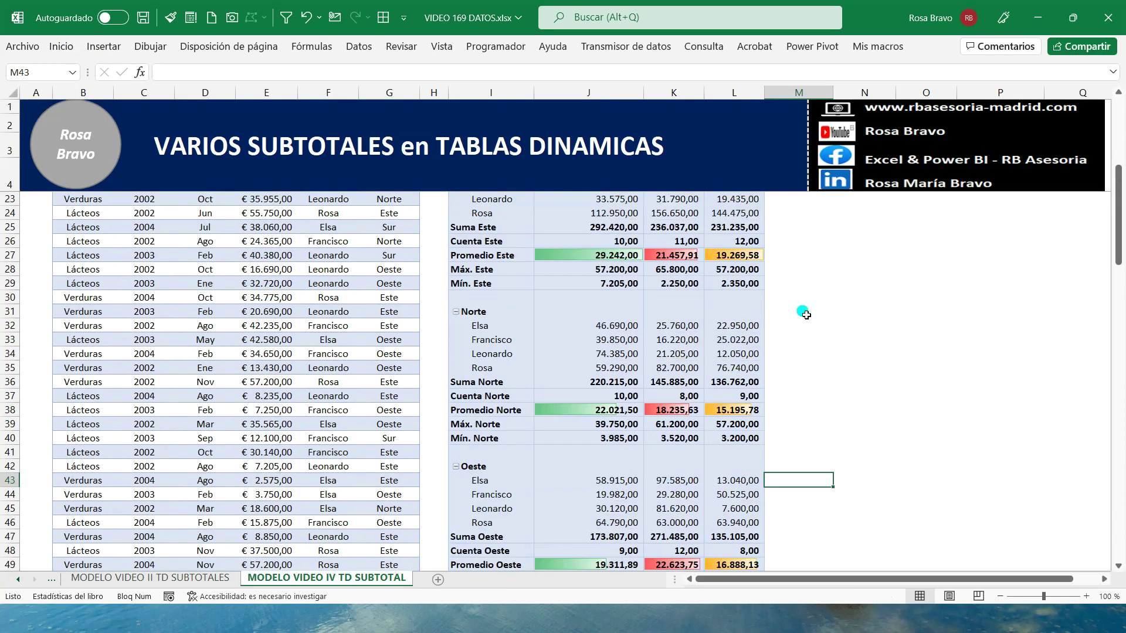
scroll(807, 317, up, 2)
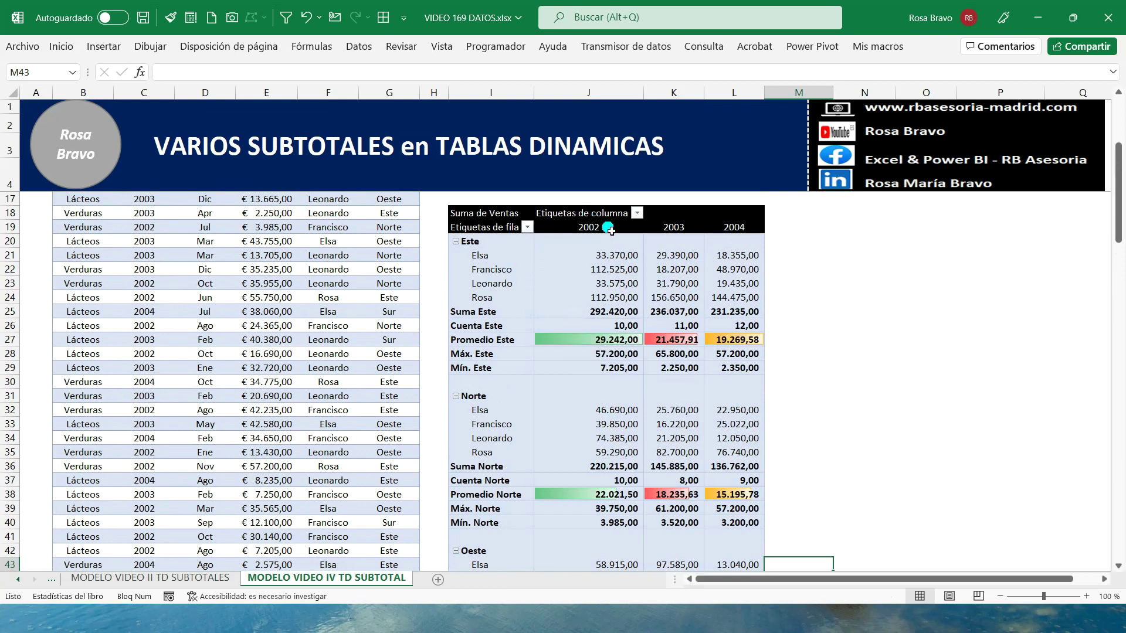
click(587, 232)
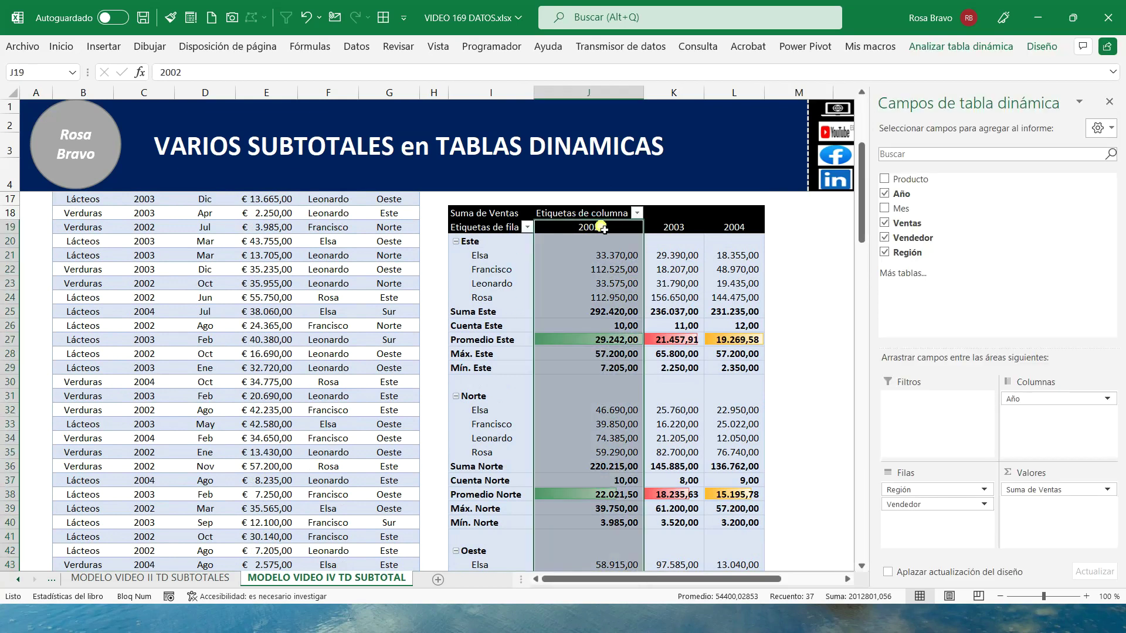
click(602, 229)
shift+click(734, 232)
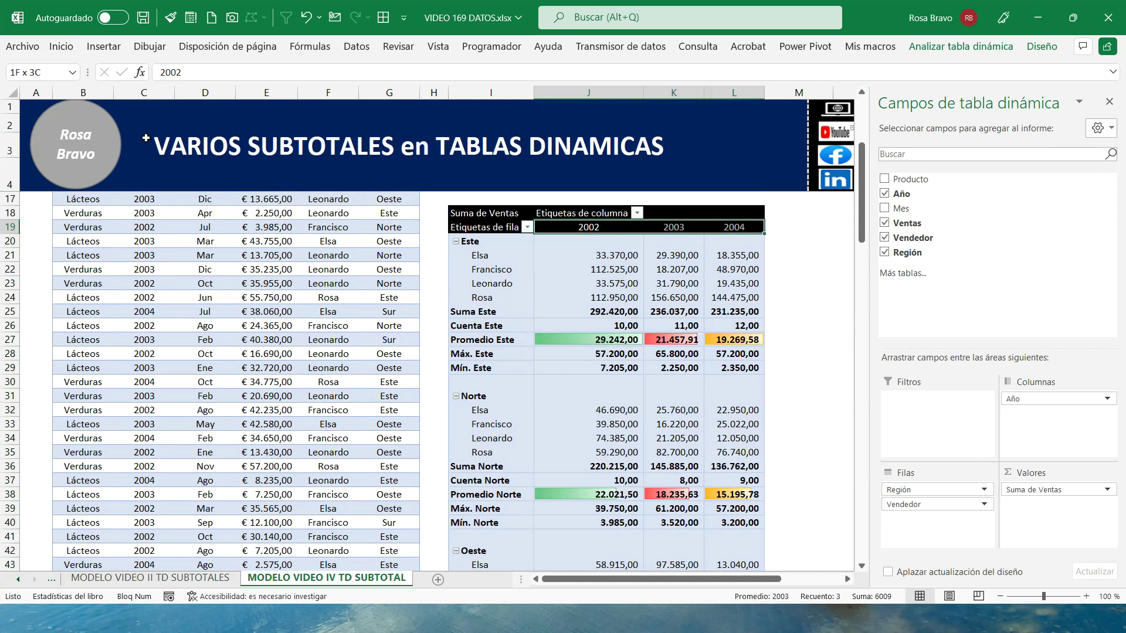
click(61, 46)
click(130, 99)
Inspect the Promedio Este values for 2002, 2003 and 2004 and their colored bars.
click(610, 346)
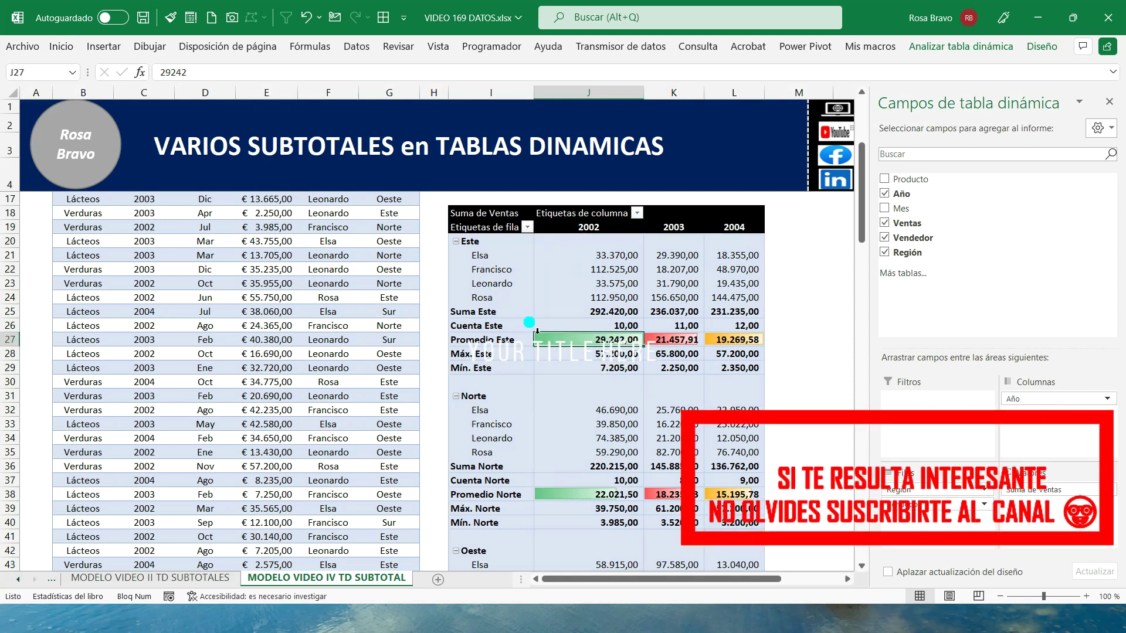
scroll(481, 237, down, 1)
scroll(486, 246, down, 4)
scroll(495, 264, down, 1)
scroll(503, 276, down, 1)
scroll(505, 278, up, 3)
scroll(516, 281, up, 3)
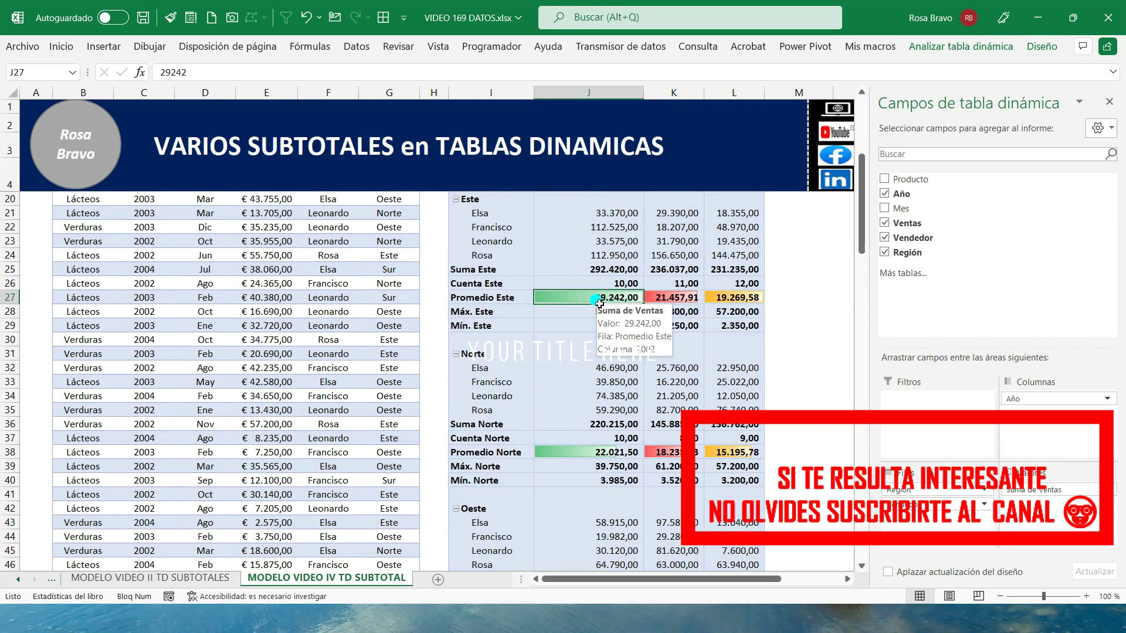
scroll(598, 303, up, 2)
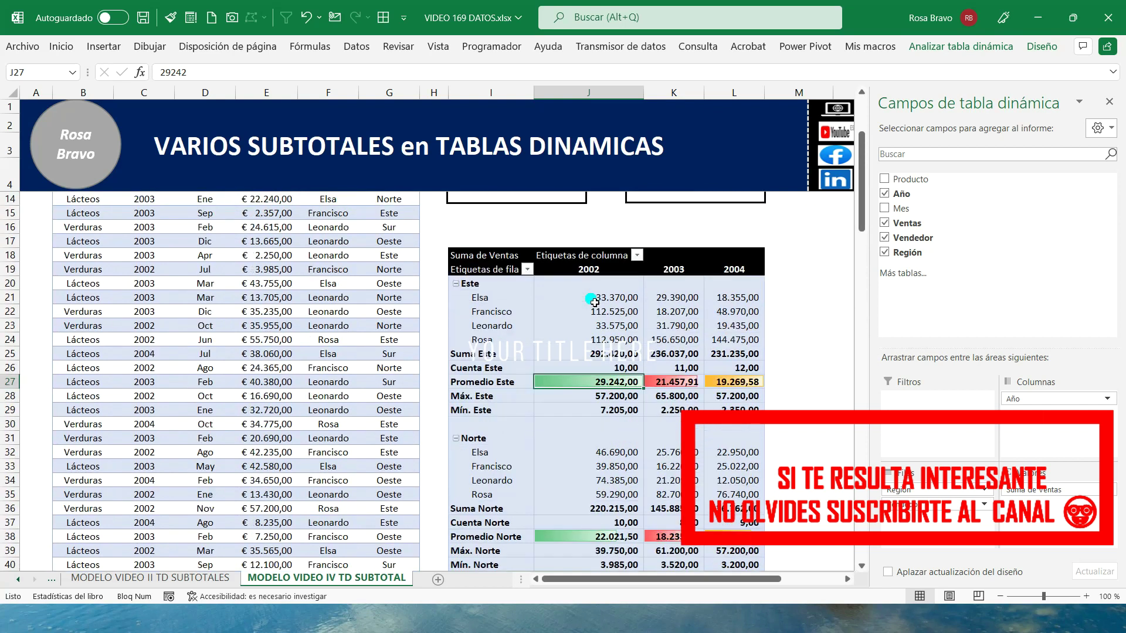
click(684, 385)
scroll(680, 383, down, 4)
scroll(679, 383, down, 3)
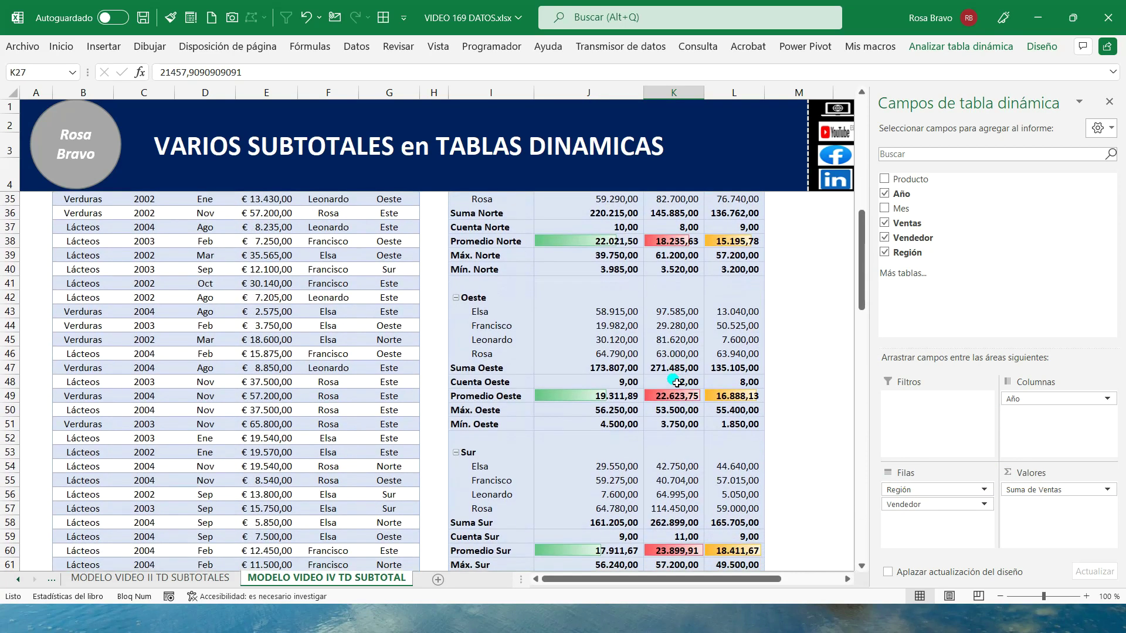
scroll(676, 382, down, 2)
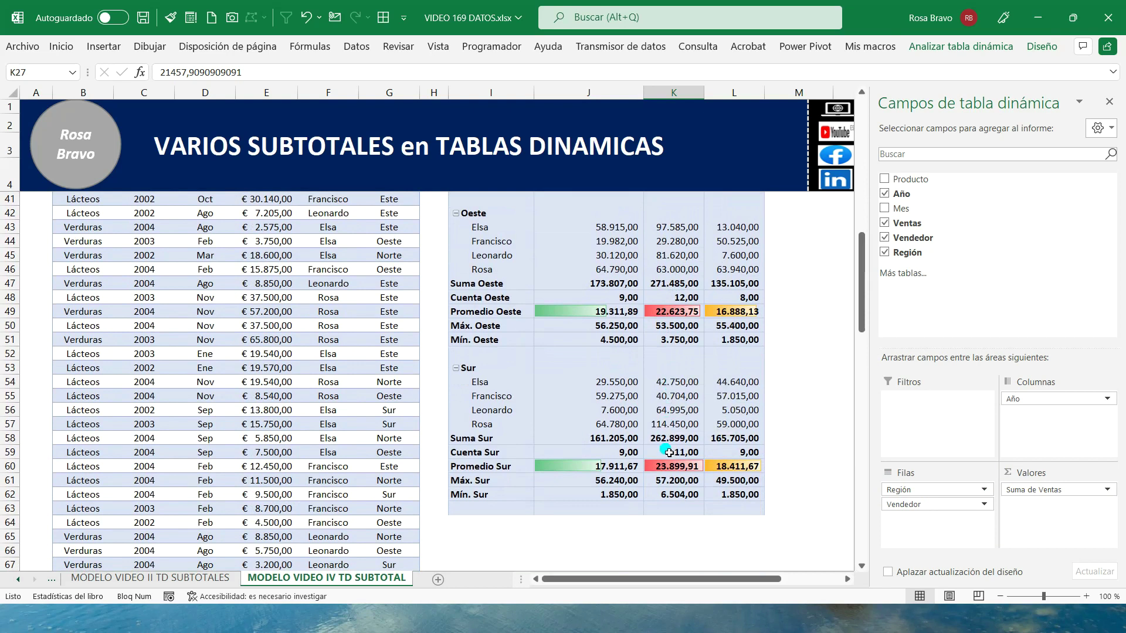
scroll(669, 452, up, 3)
scroll(667, 449, up, 4)
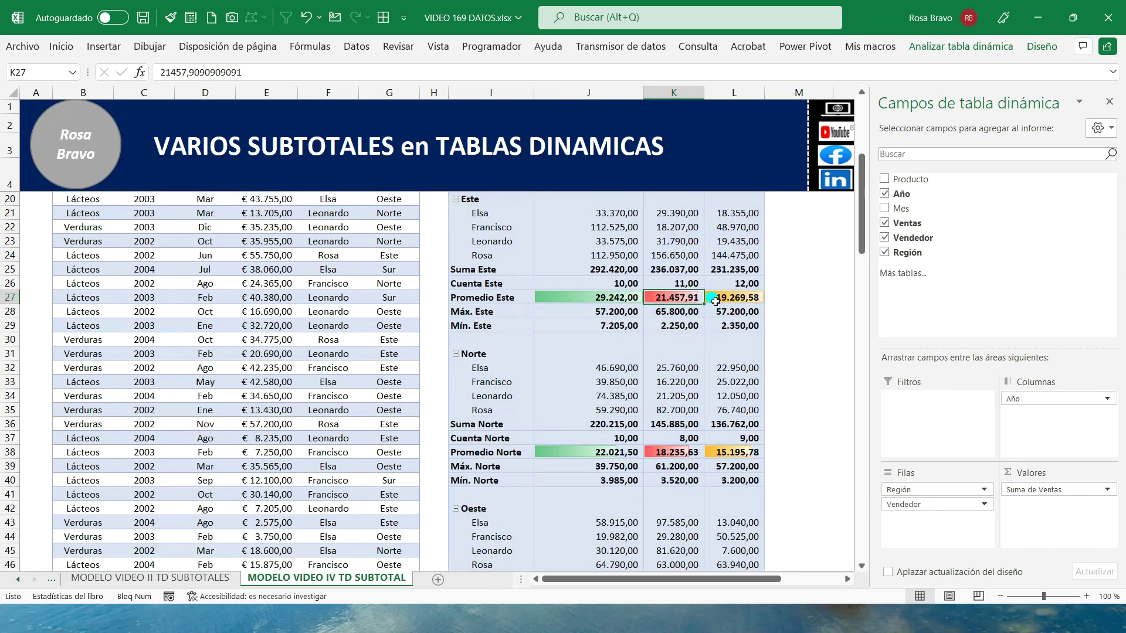
scroll(715, 300, up, 2)
click(738, 378)
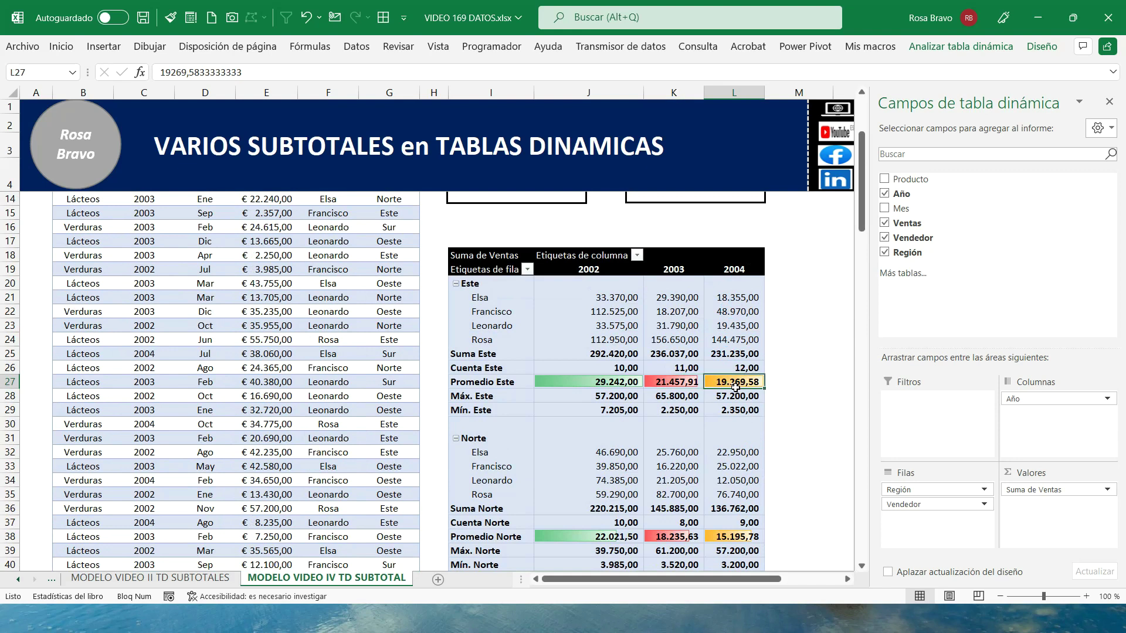
scroll(736, 380, down, 2)
scroll(733, 381, down, 3)
scroll(730, 381, down, 3)
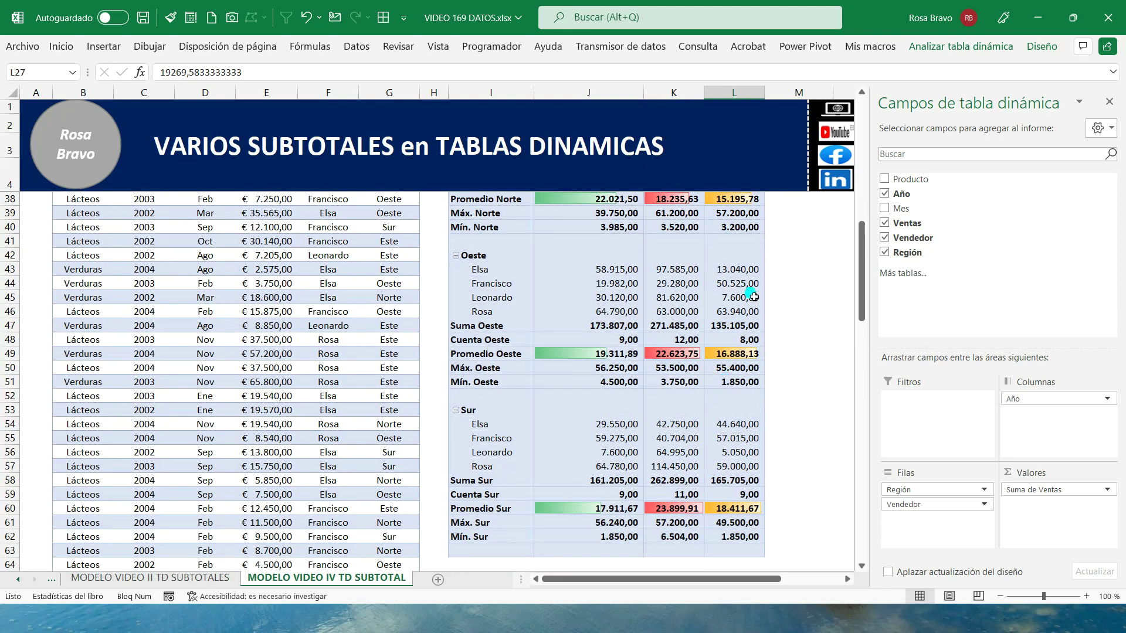
scroll(748, 296, up, 3)
scroll(749, 296, up, 2)
scroll(645, 305, up, 1)
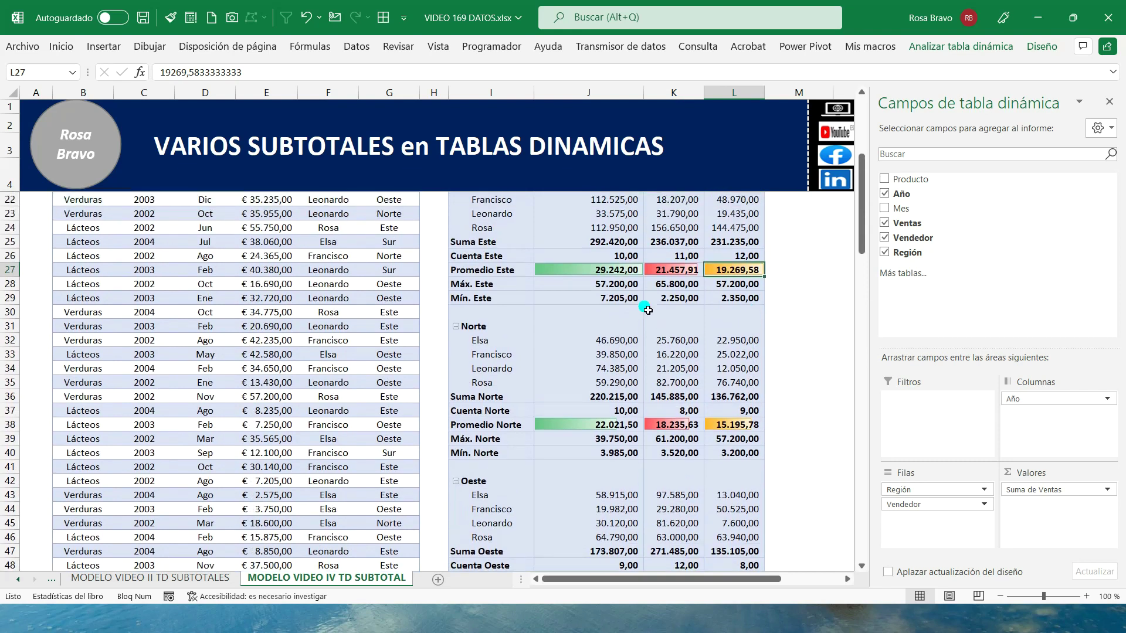
scroll(517, 307, up, 1)
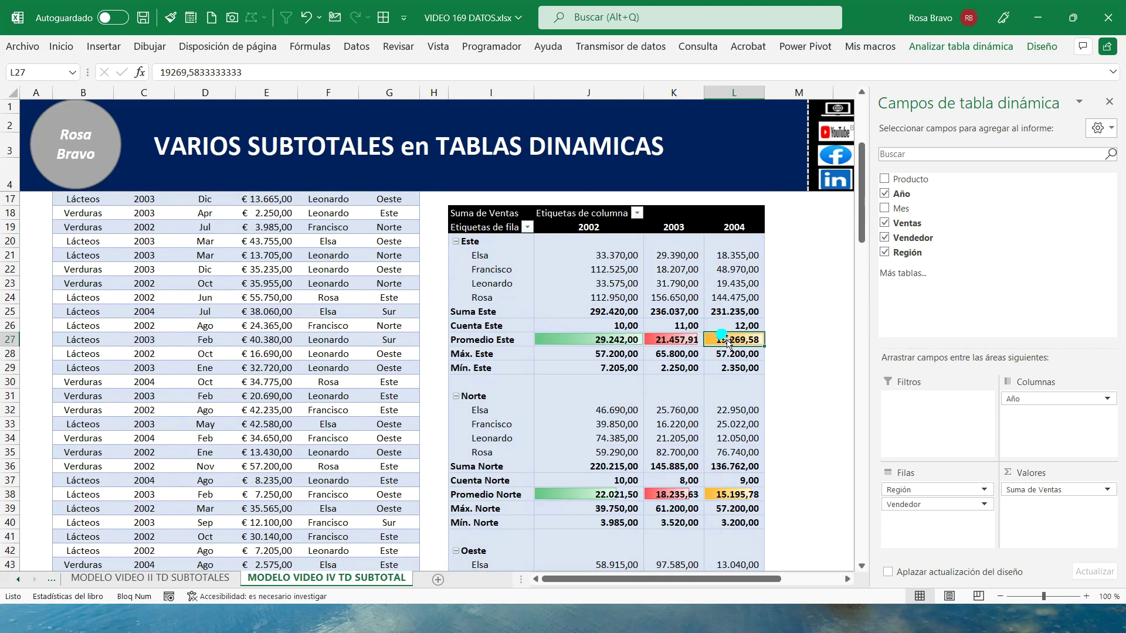
Check the Suma Este totals for 2002, 2003 and 2004, then review the other regions.
click(606, 316)
click(671, 314)
click(733, 312)
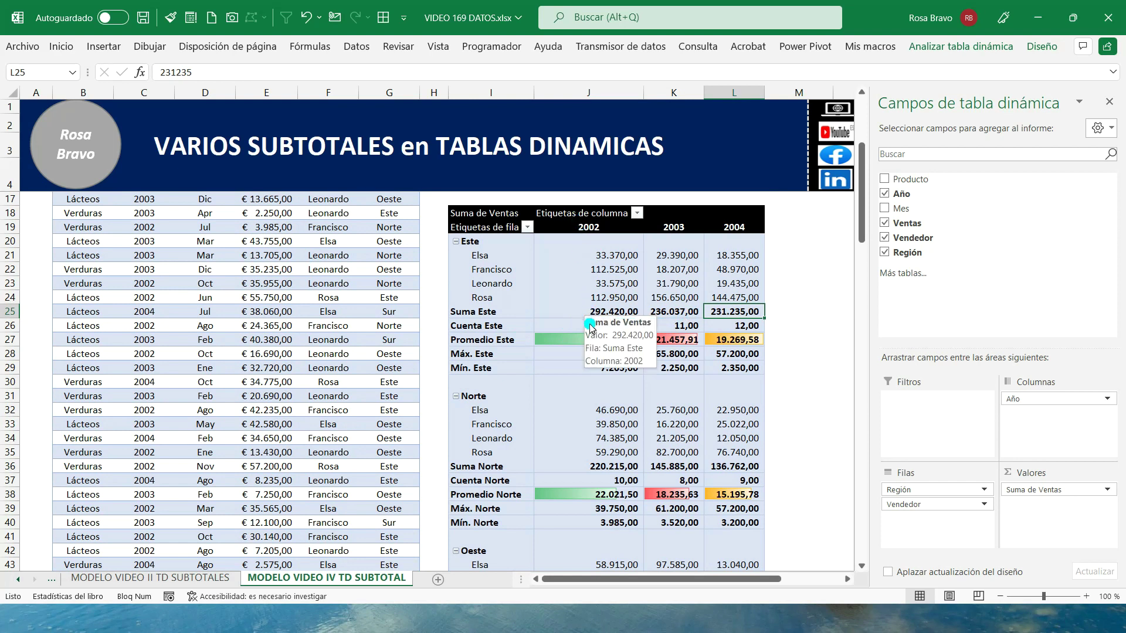
scroll(592, 363, down, 2)
scroll(596, 411, down, 1)
scroll(595, 411, down, 3)
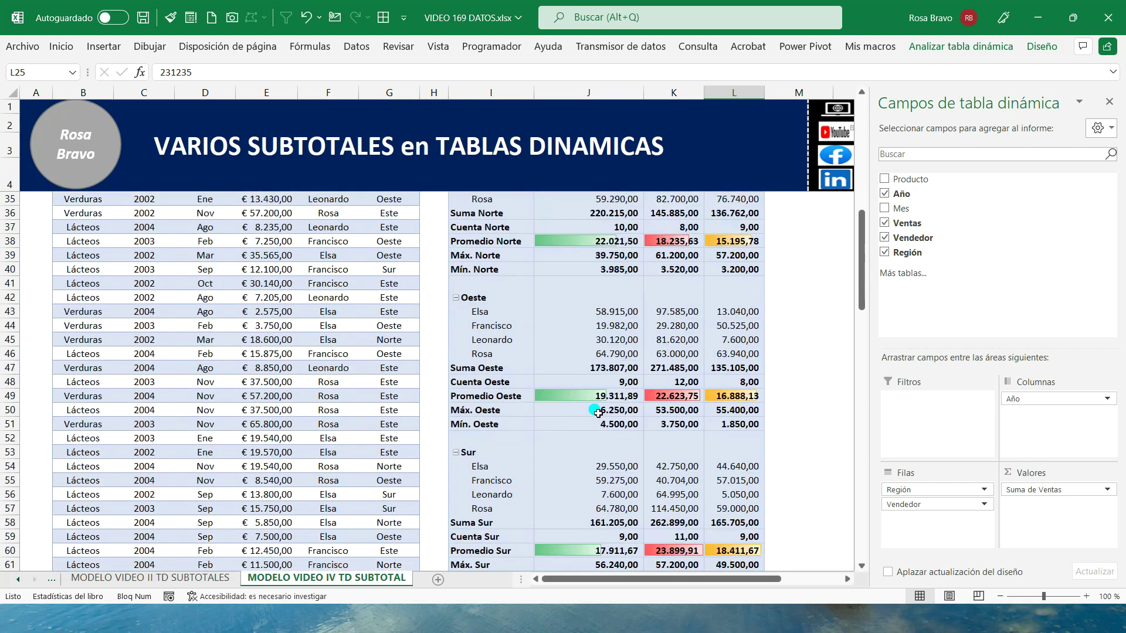
scroll(597, 413, down, 3)
scroll(597, 414, up, 1)
scroll(597, 413, up, 1)
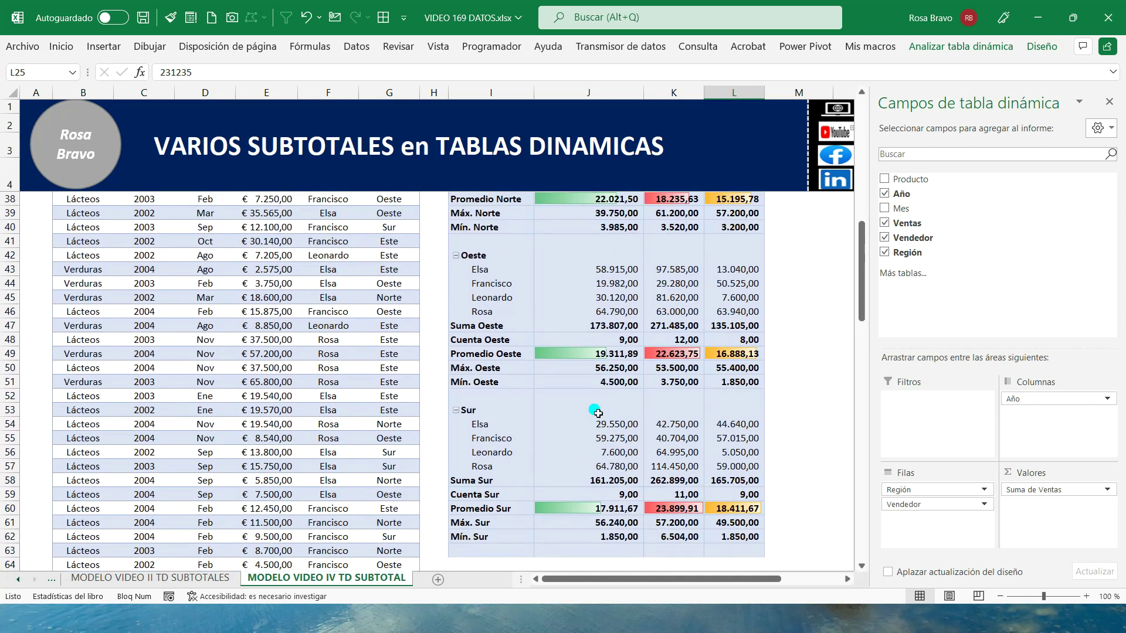
scroll(597, 413, up, 1)
scroll(598, 413, up, 3)
scroll(598, 413, up, 3)
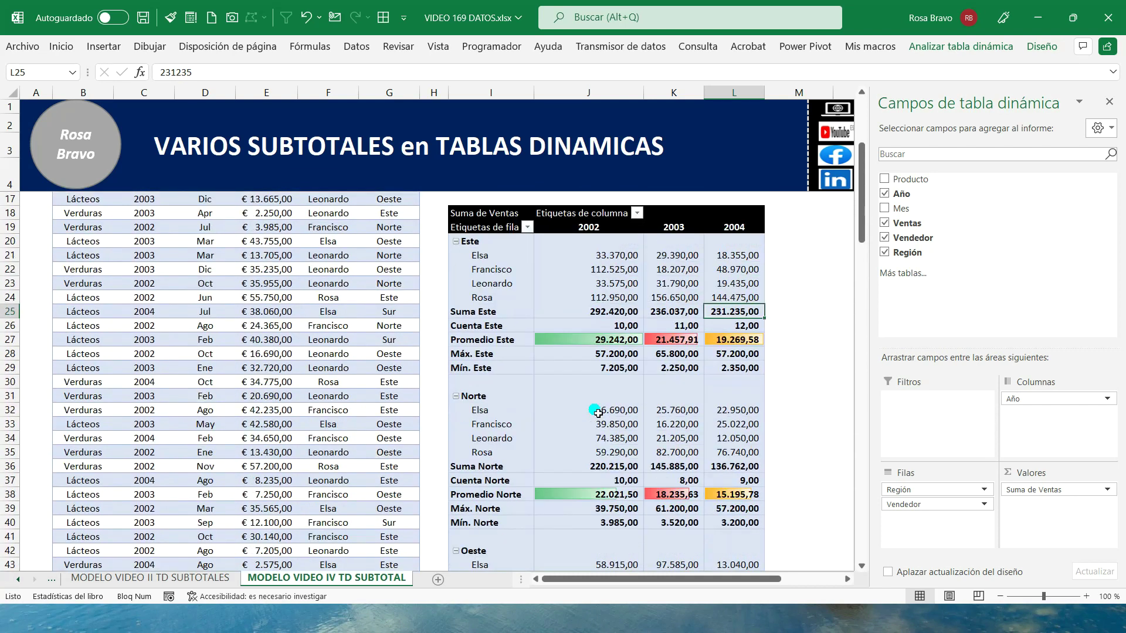
scroll(598, 413, up, 2)
scroll(597, 413, up, 2)
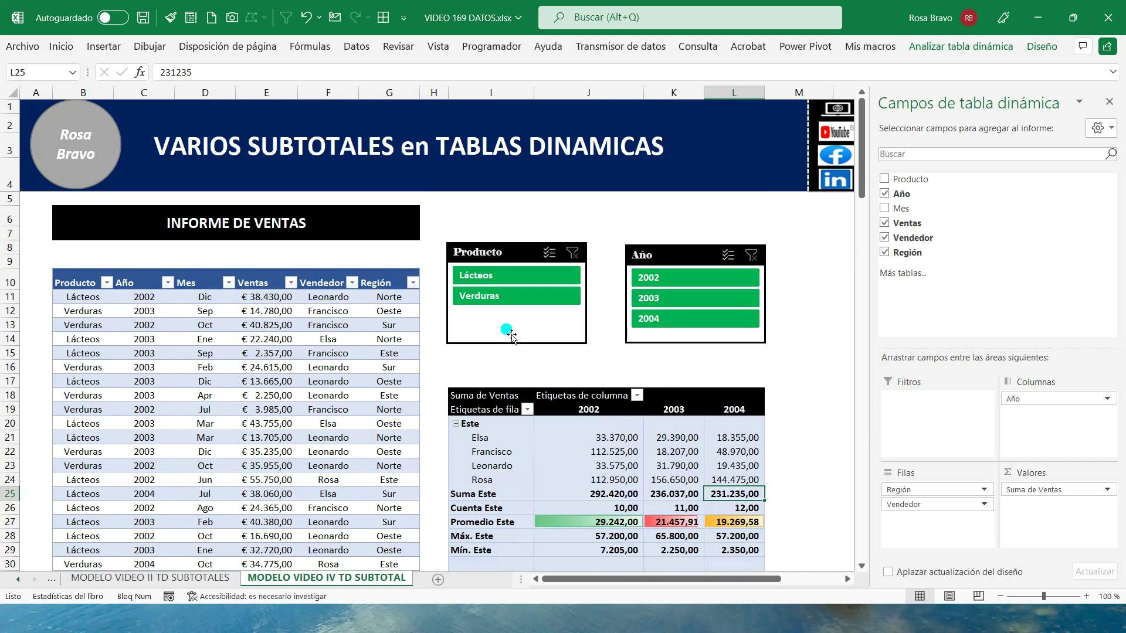
Filter the Producto slicer to Lácteos, review it, then switch to Verduras.
click(483, 277)
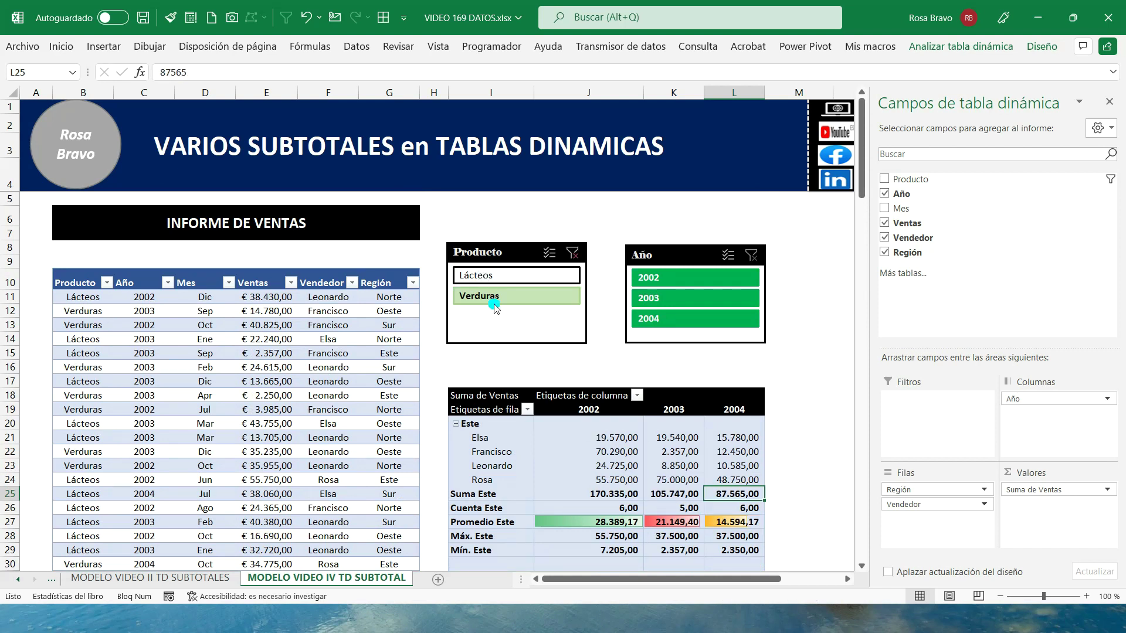
scroll(508, 347, down, 1)
scroll(508, 347, down, 4)
scroll(508, 347, down, 2)
scroll(510, 350, down, 2)
scroll(510, 350, down, 1)
scroll(510, 350, down, 3)
scroll(508, 348, up, 10)
scroll(508, 346, up, 3)
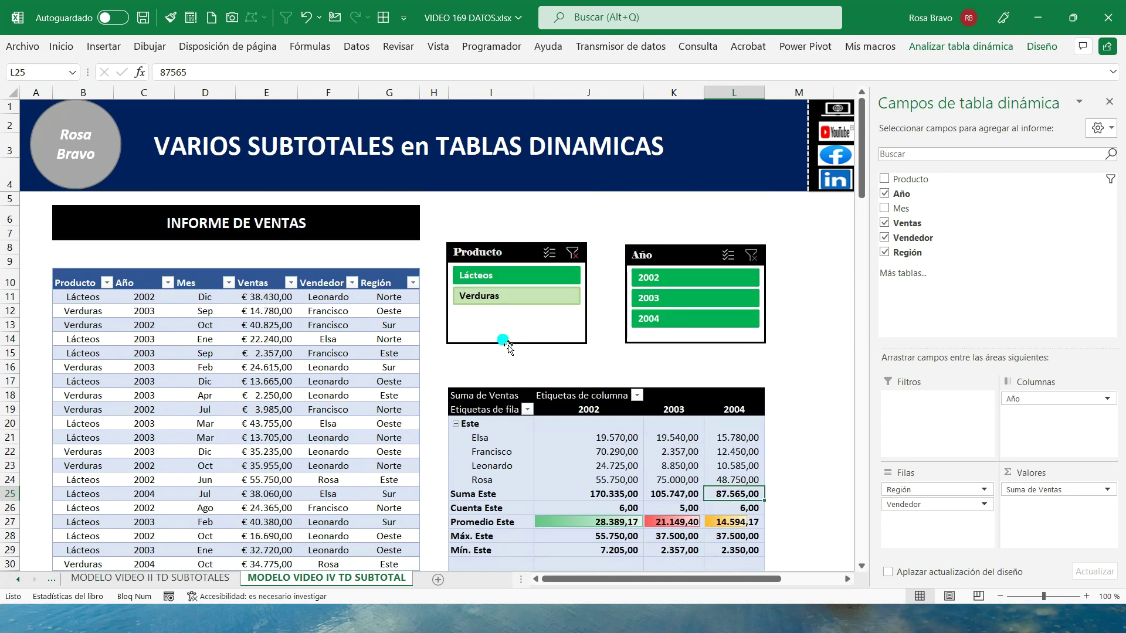
click(491, 298)
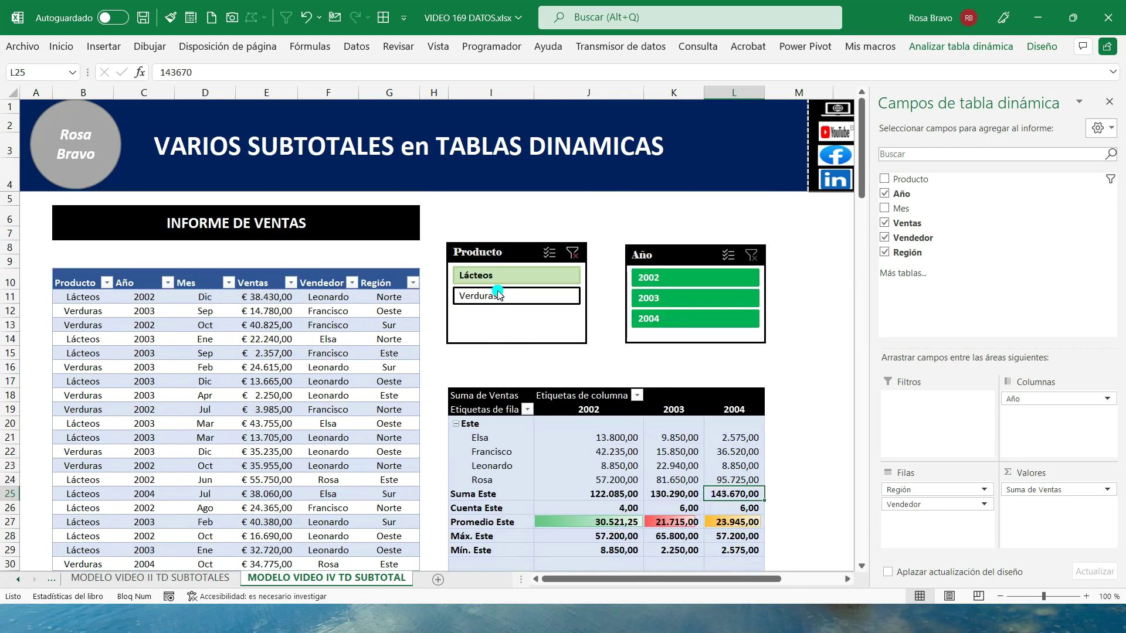
Filter the Año slicer to 2002, 2003 and 2004 in turn, returning to 2002.
click(650, 281)
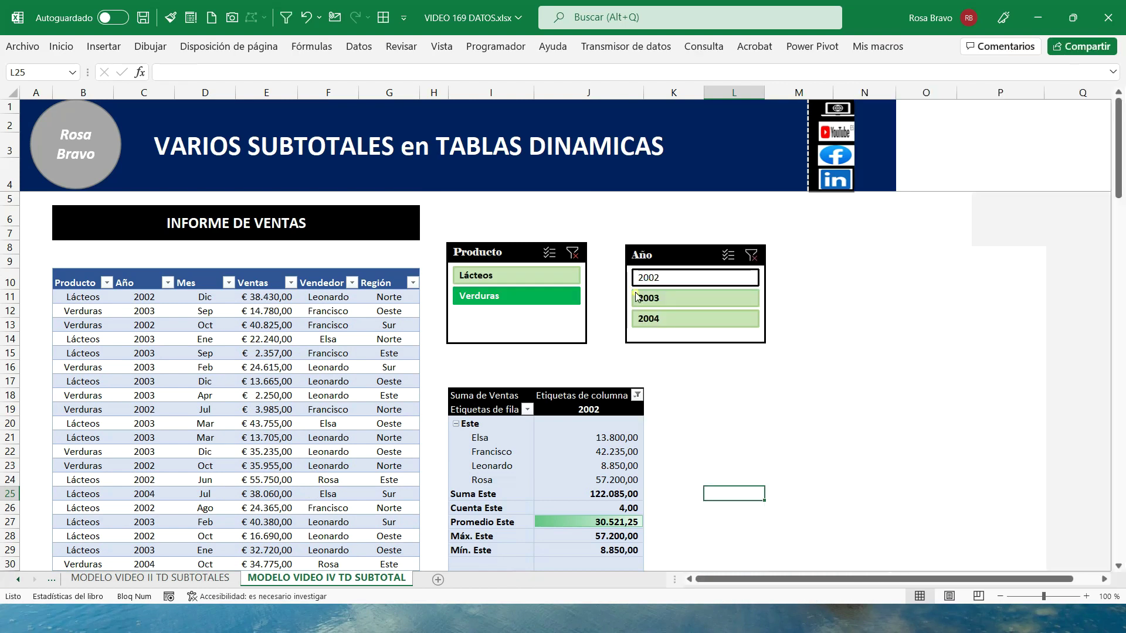
scroll(598, 324, down, 4)
scroll(598, 324, down, 2)
scroll(598, 324, down, 1)
scroll(598, 324, down, 1)
scroll(598, 324, down, 2)
scroll(598, 324, down, 2)
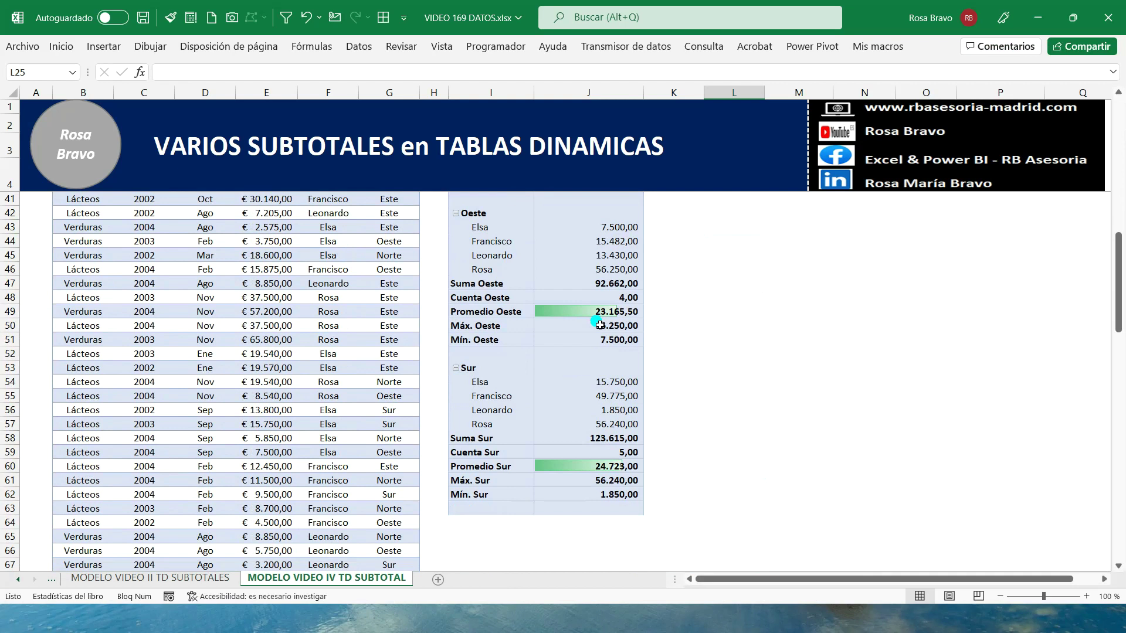
scroll(600, 324, up, 2)
scroll(599, 325, up, 3)
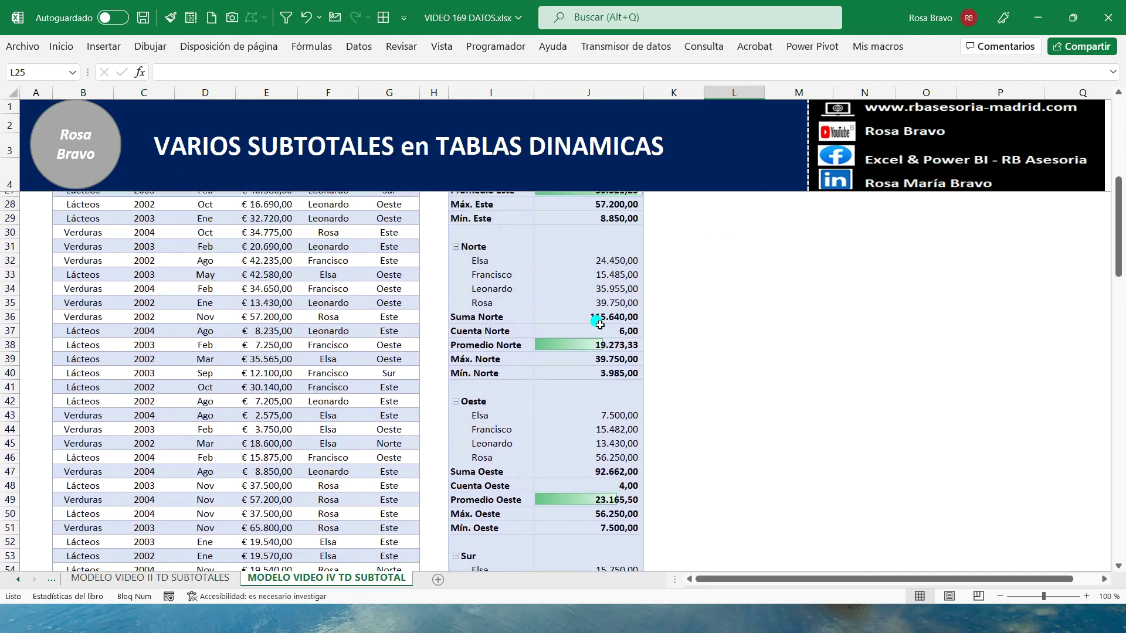
scroll(600, 324, up, 2)
scroll(600, 325, up, 1)
scroll(599, 324, up, 2)
scroll(598, 321, up, 2)
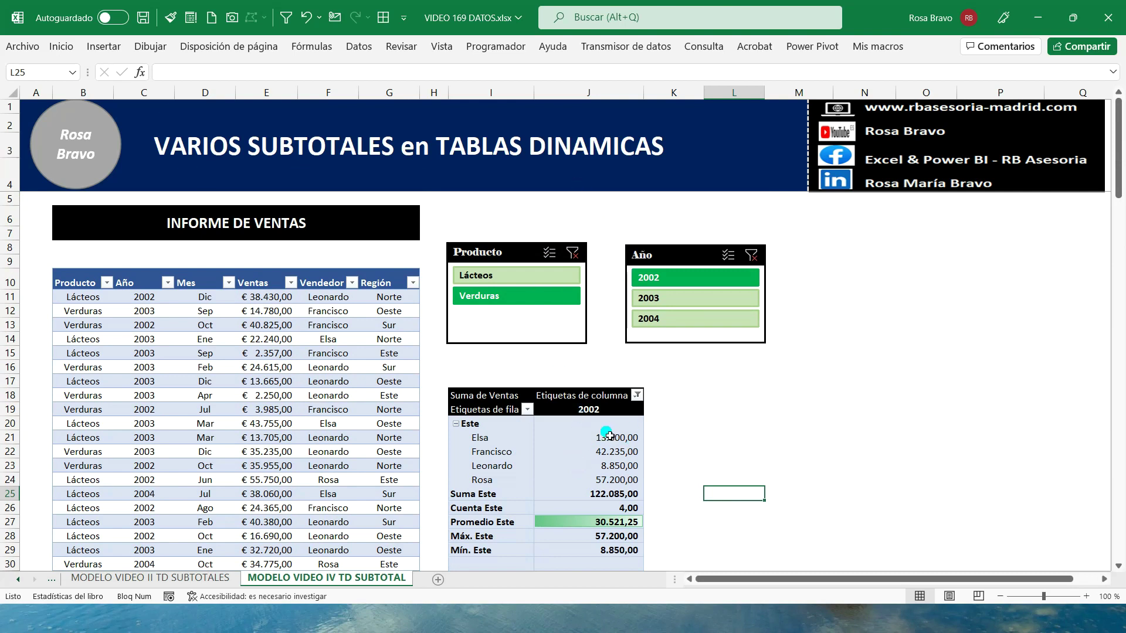
click(656, 299)
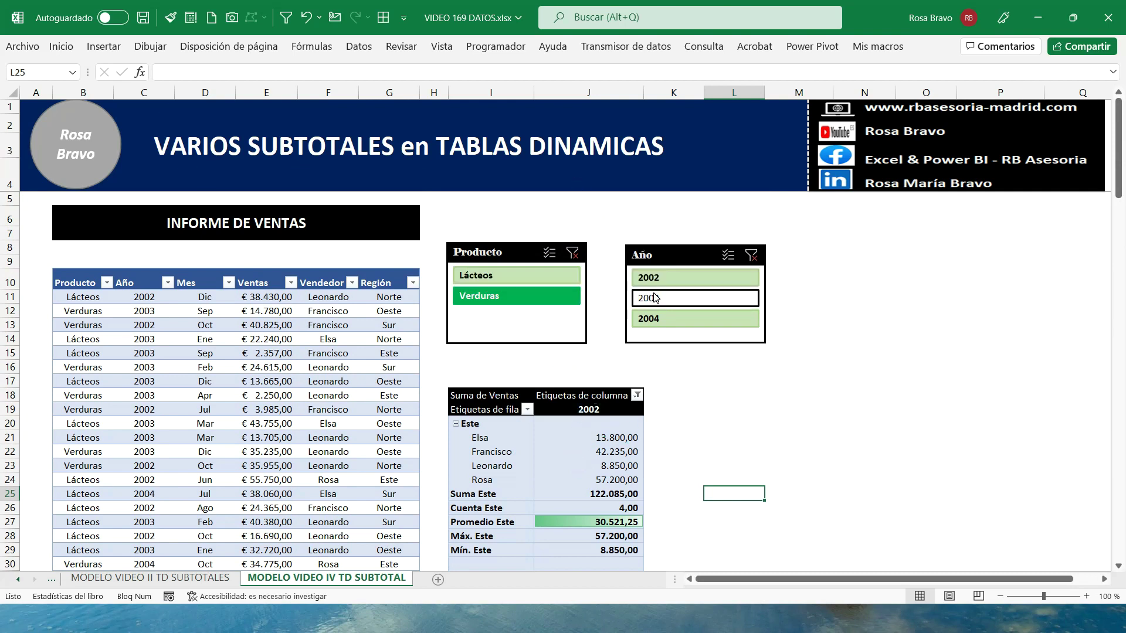
click(656, 318)
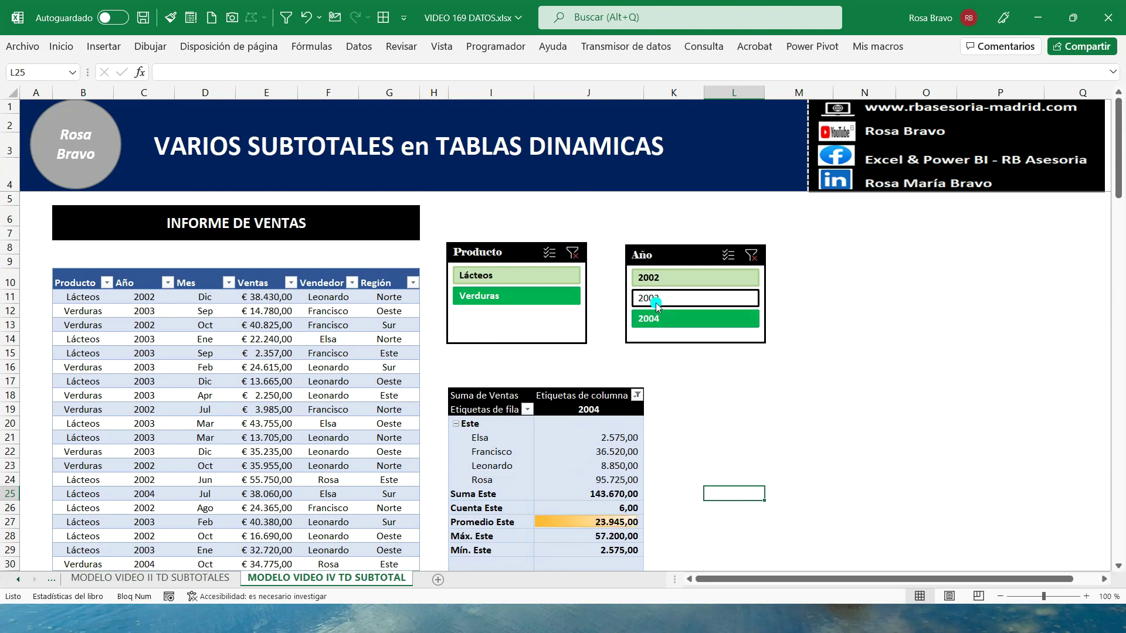
click(657, 298)
click(662, 279)
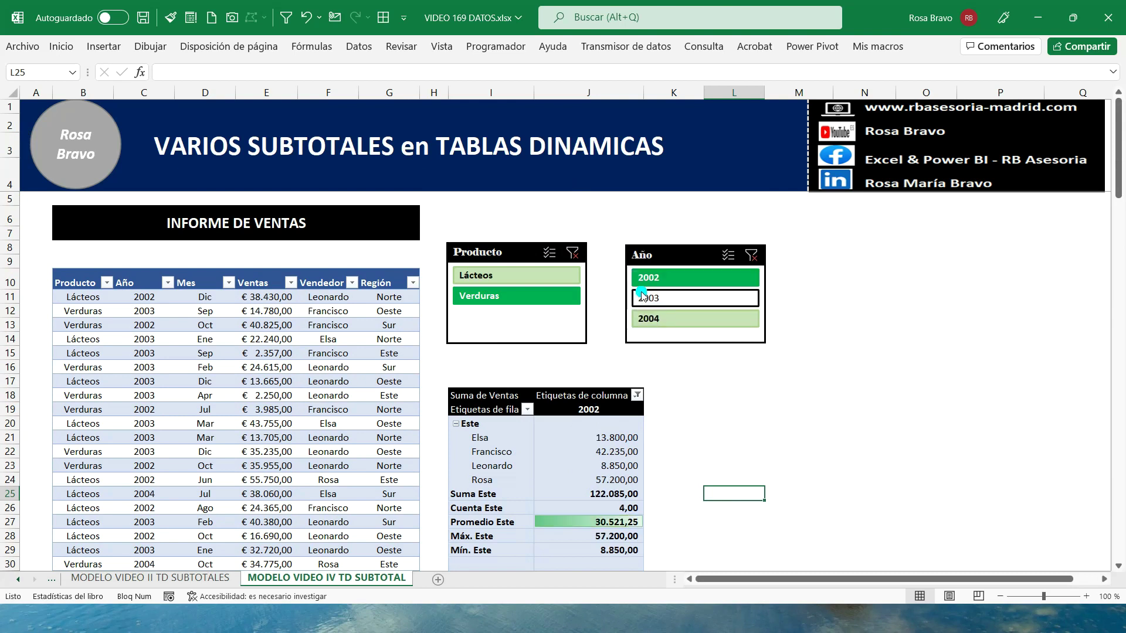
Clear the Año and Producto slicer filters to show all years and products.
click(752, 256)
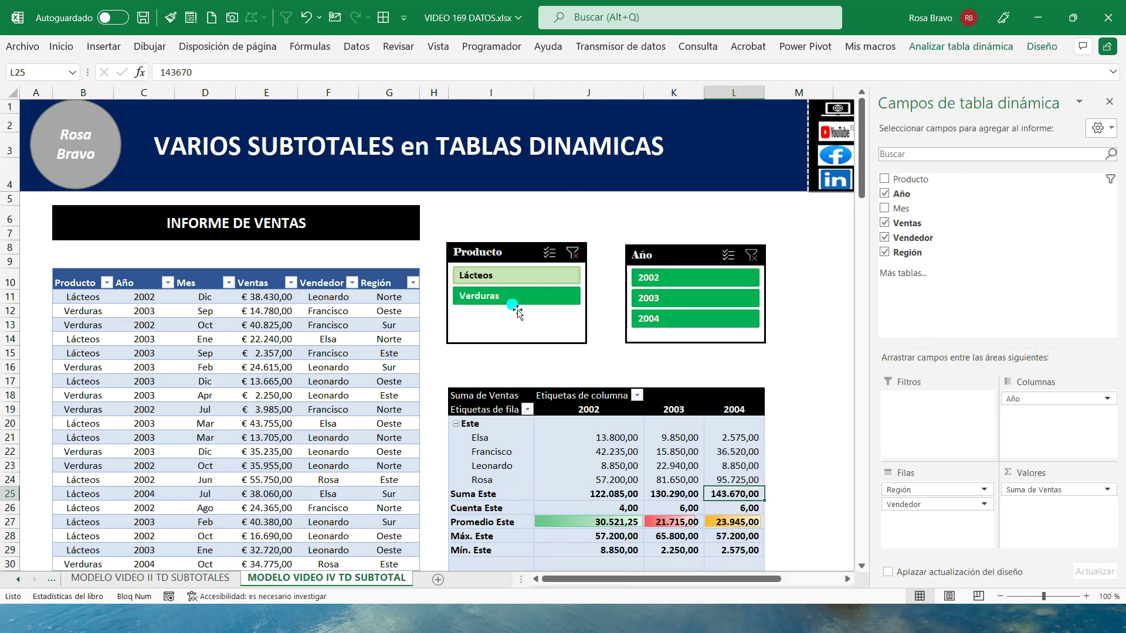
click(516, 275)
click(573, 253)
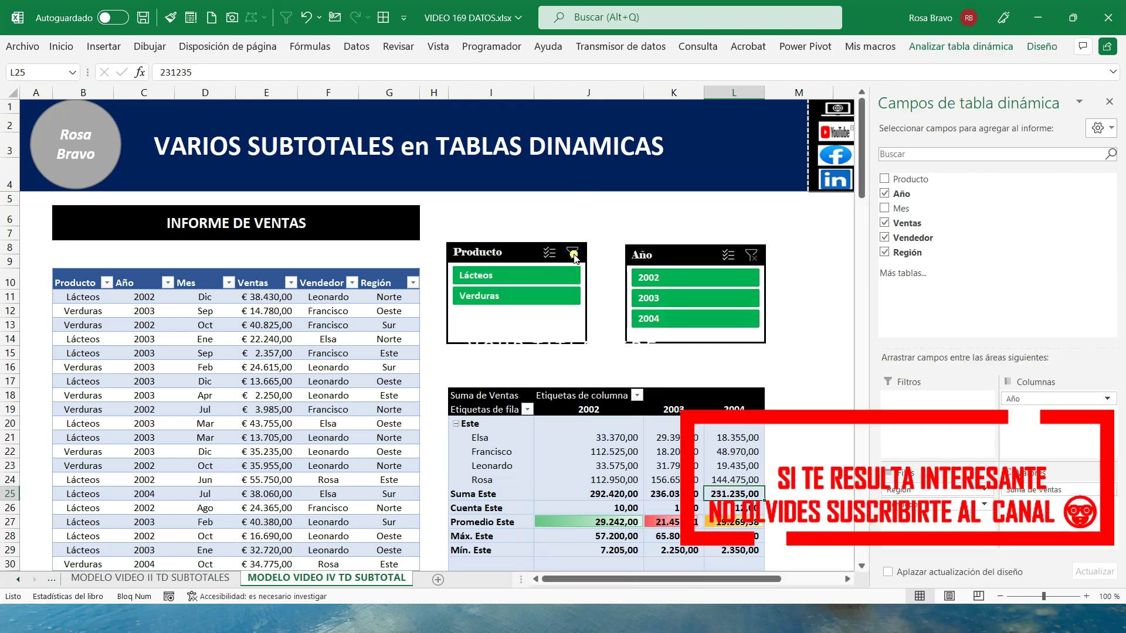